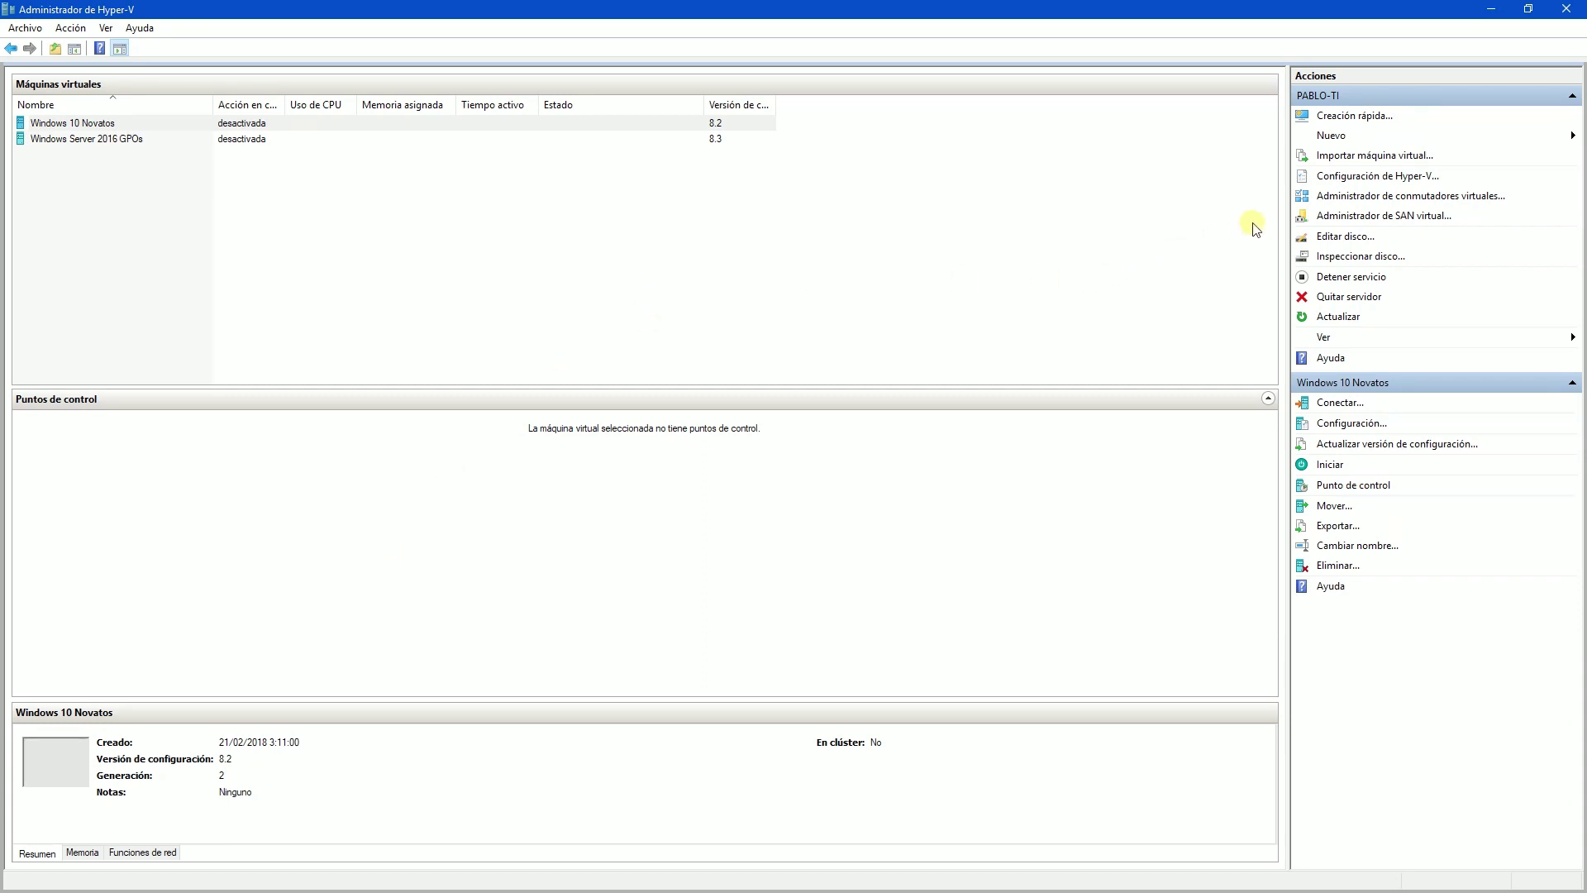
Start a virtual machine import and select F:\VMs\Curso Windows Server 2016 as the source folder.
click(1356, 156)
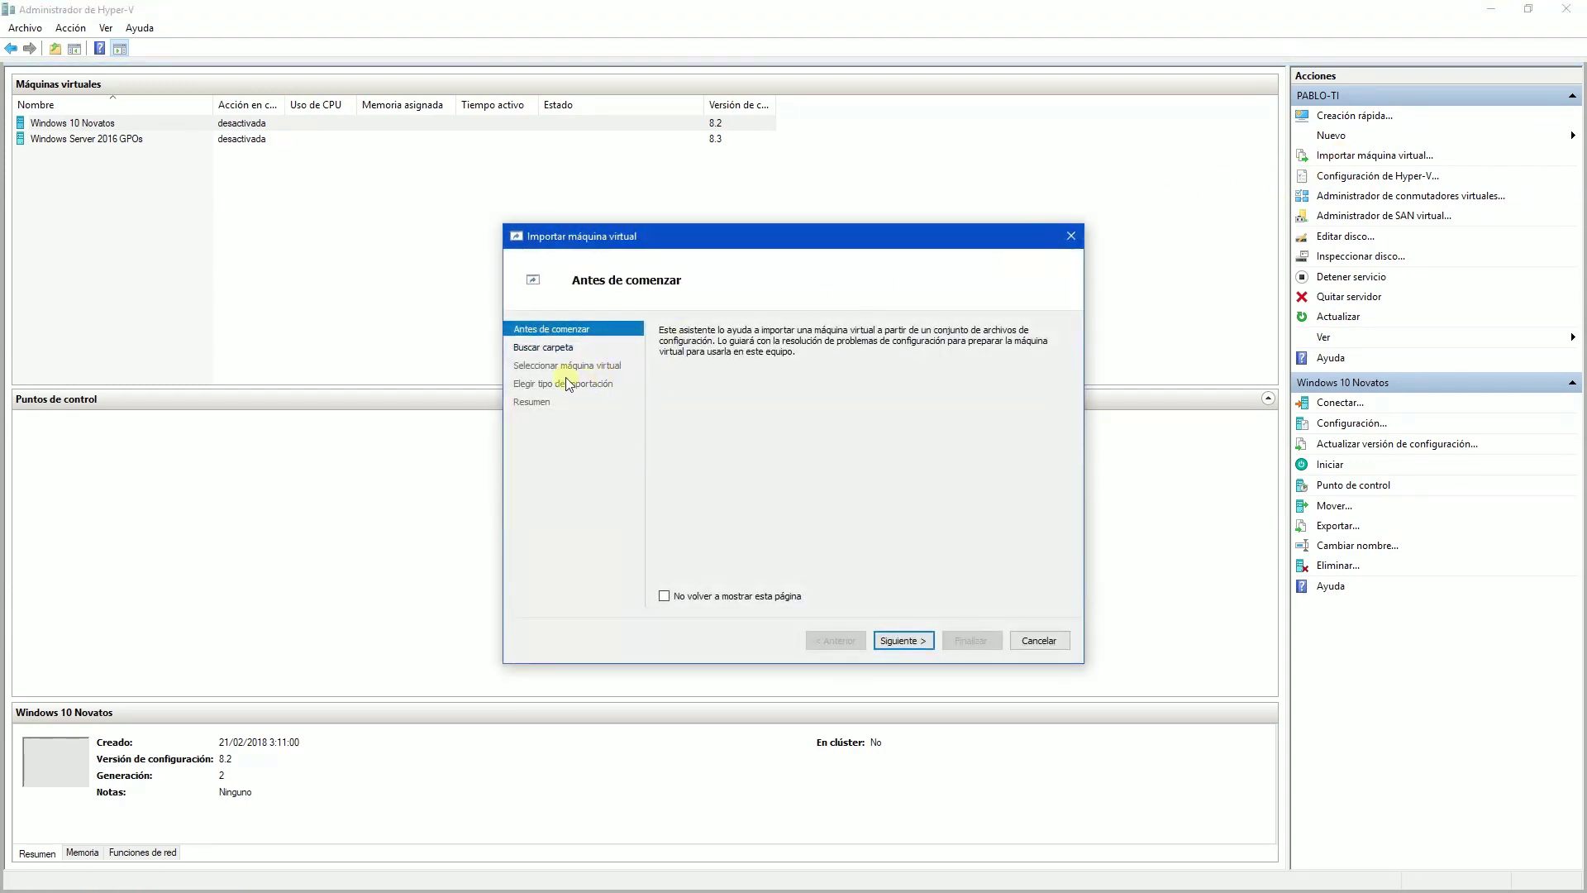
click(542, 348)
click(1025, 356)
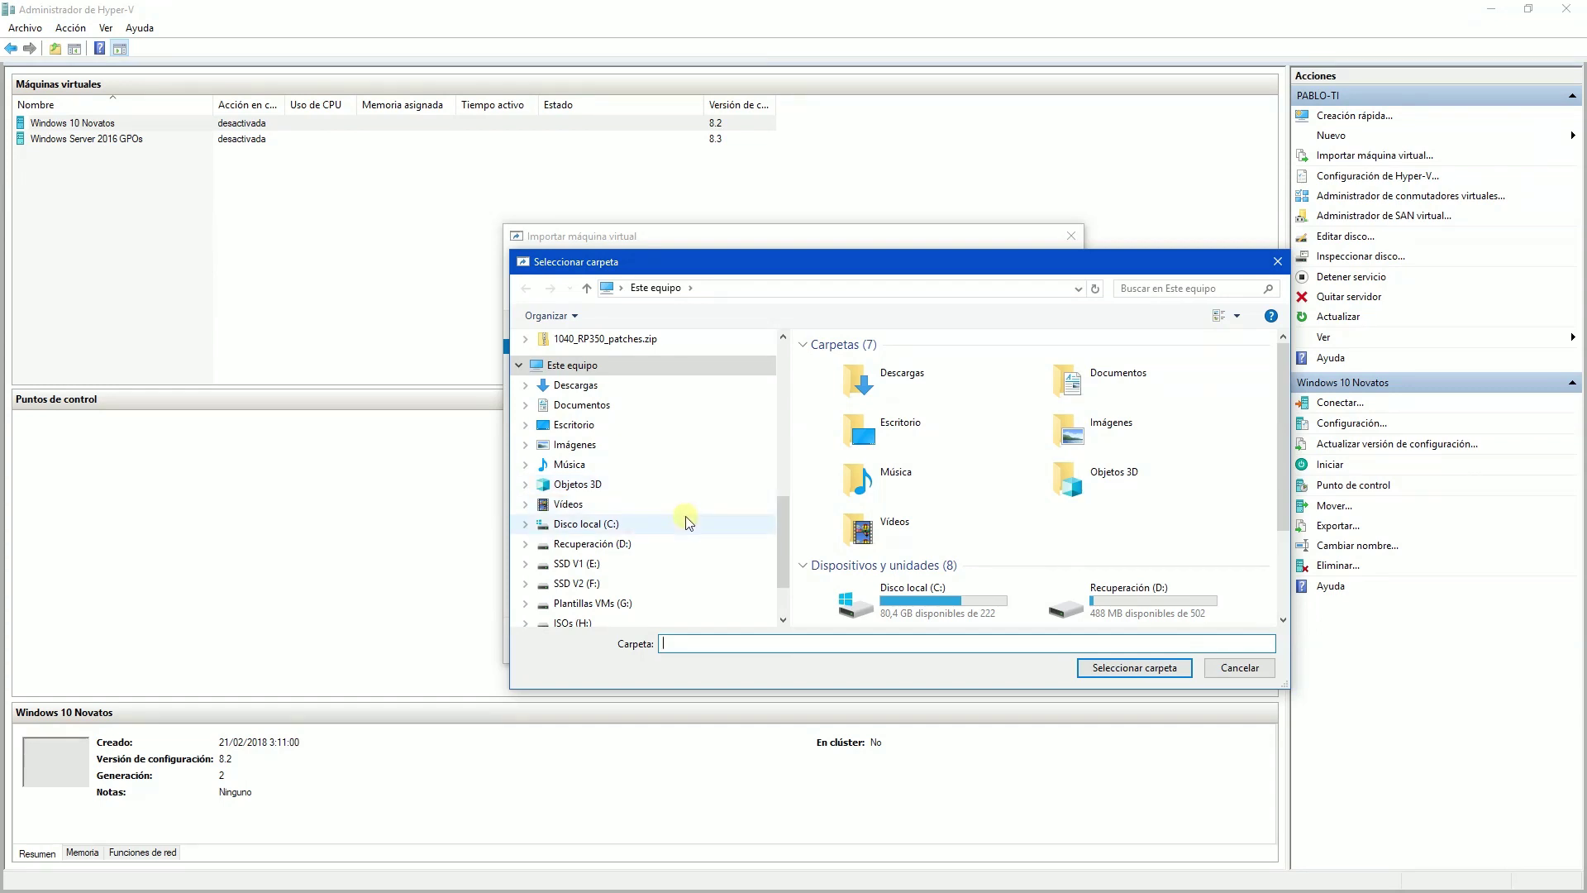
scroll(781, 579, down, 2)
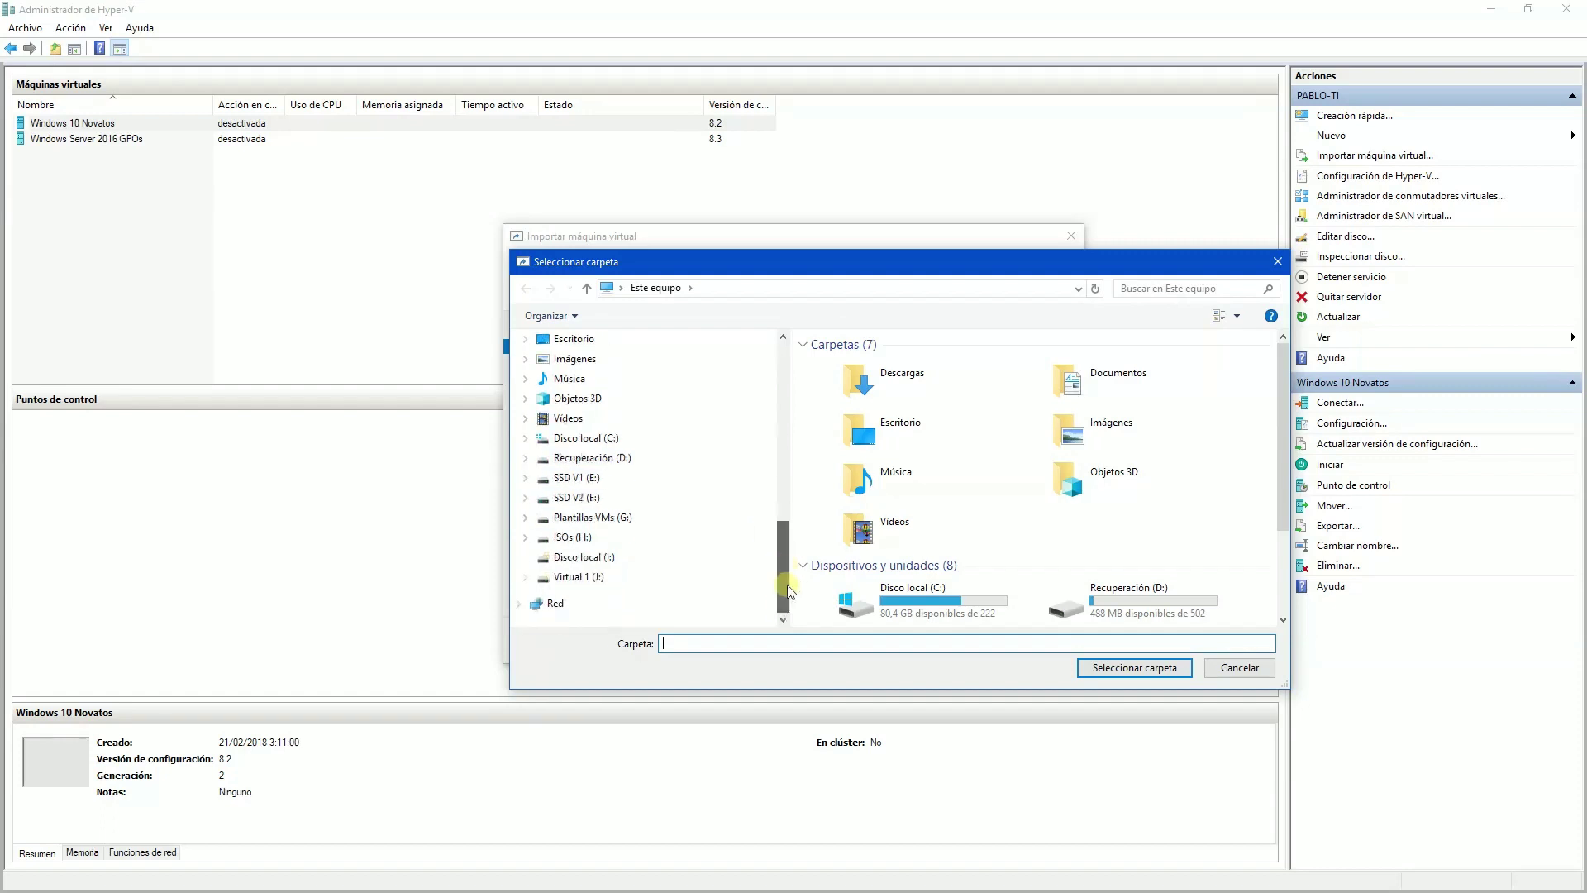
click(579, 497)
click(835, 371)
double_click(835, 370)
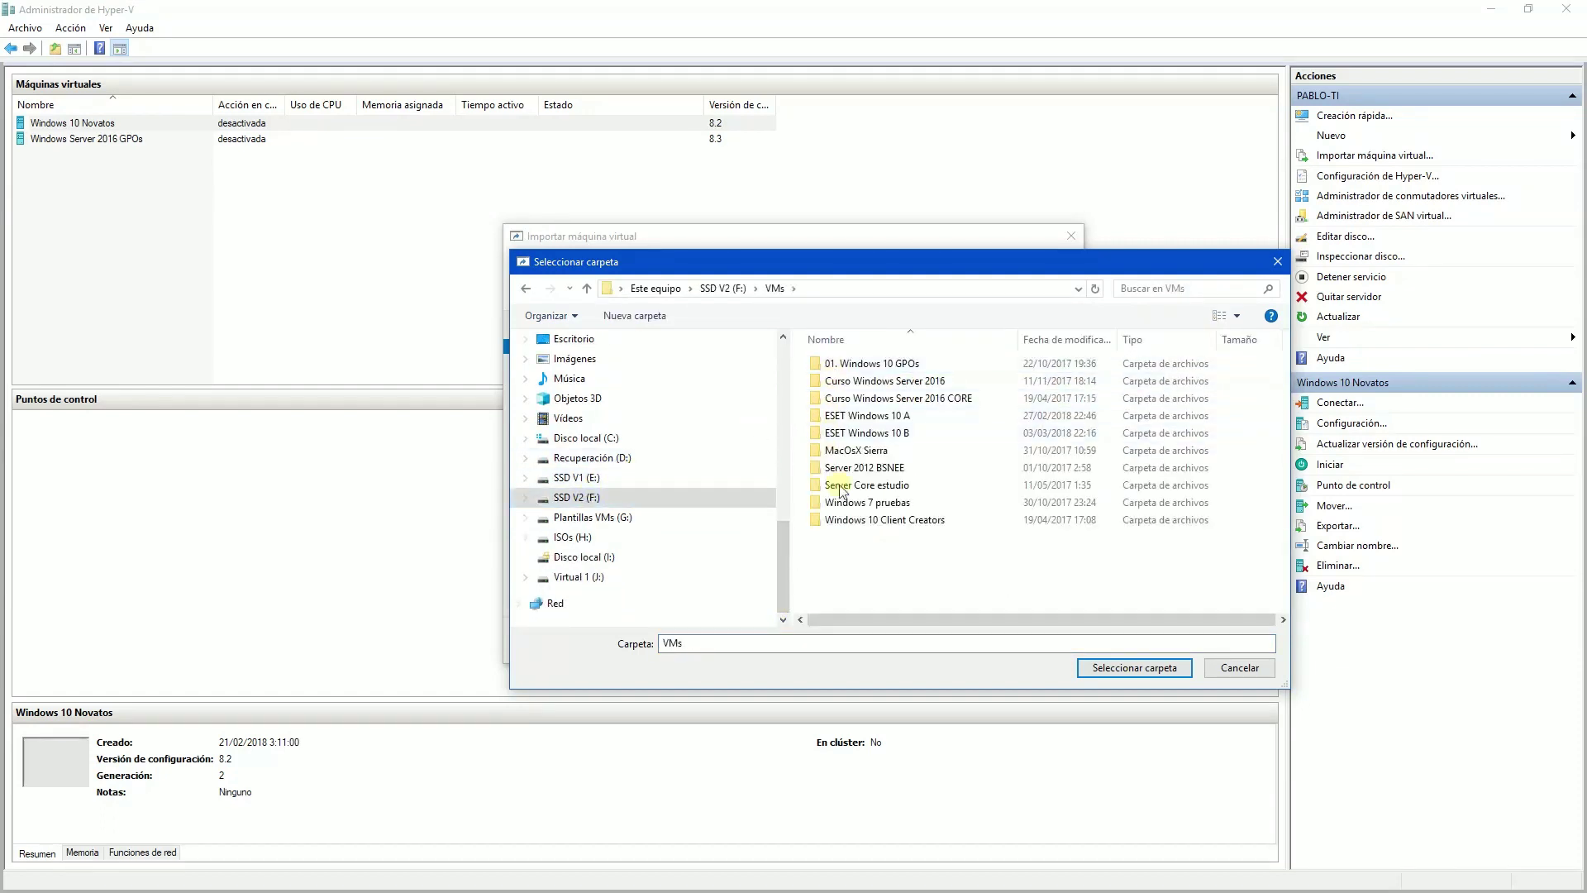
click(855, 382)
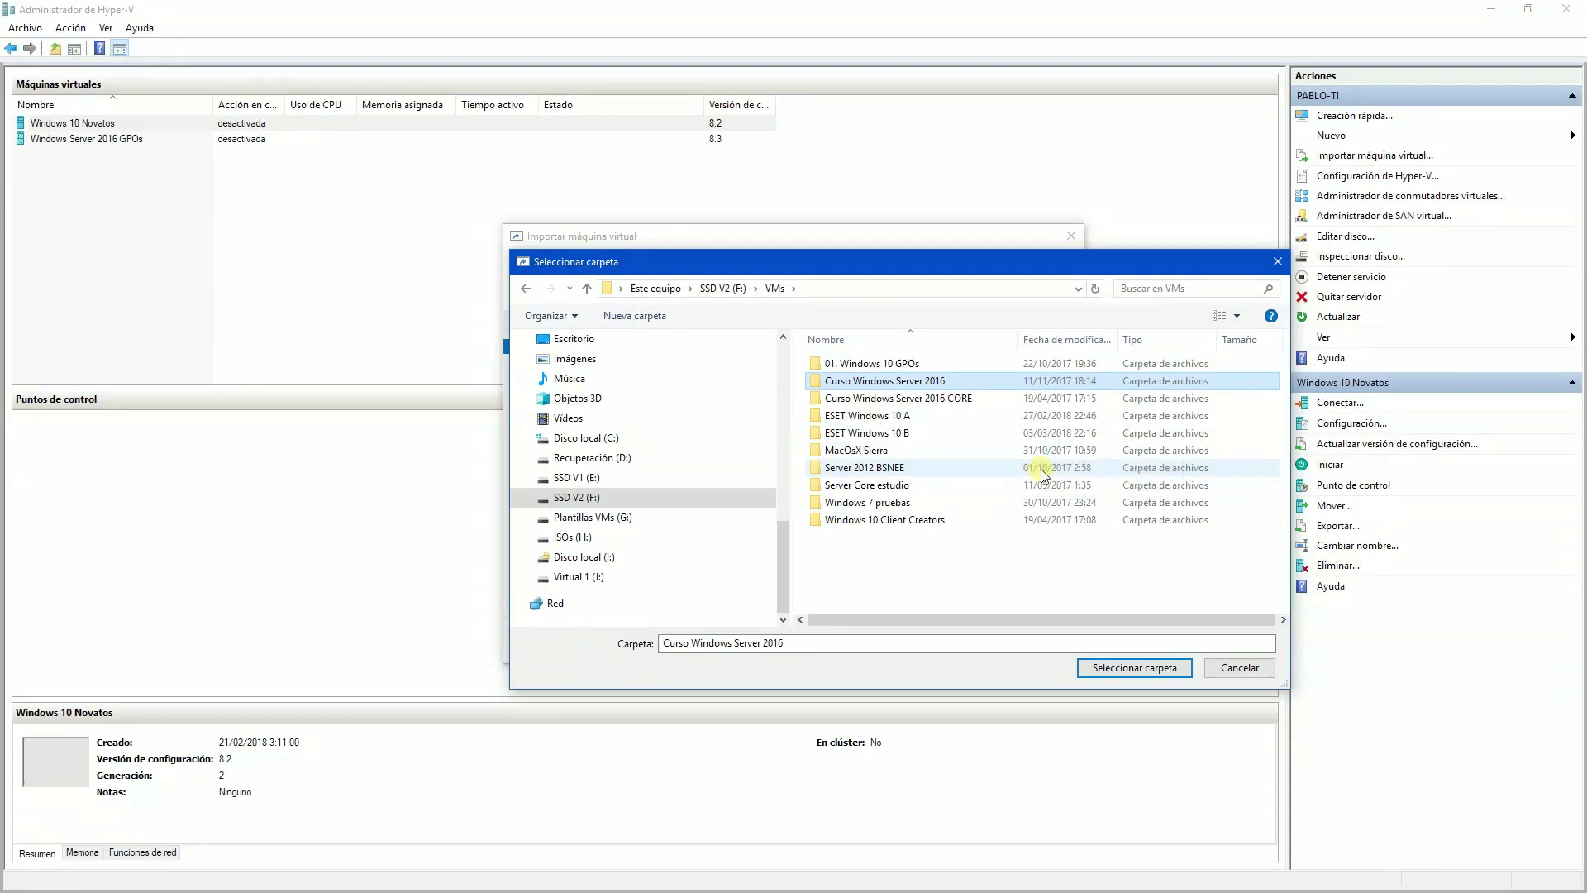
key(Return)
click(1134, 667)
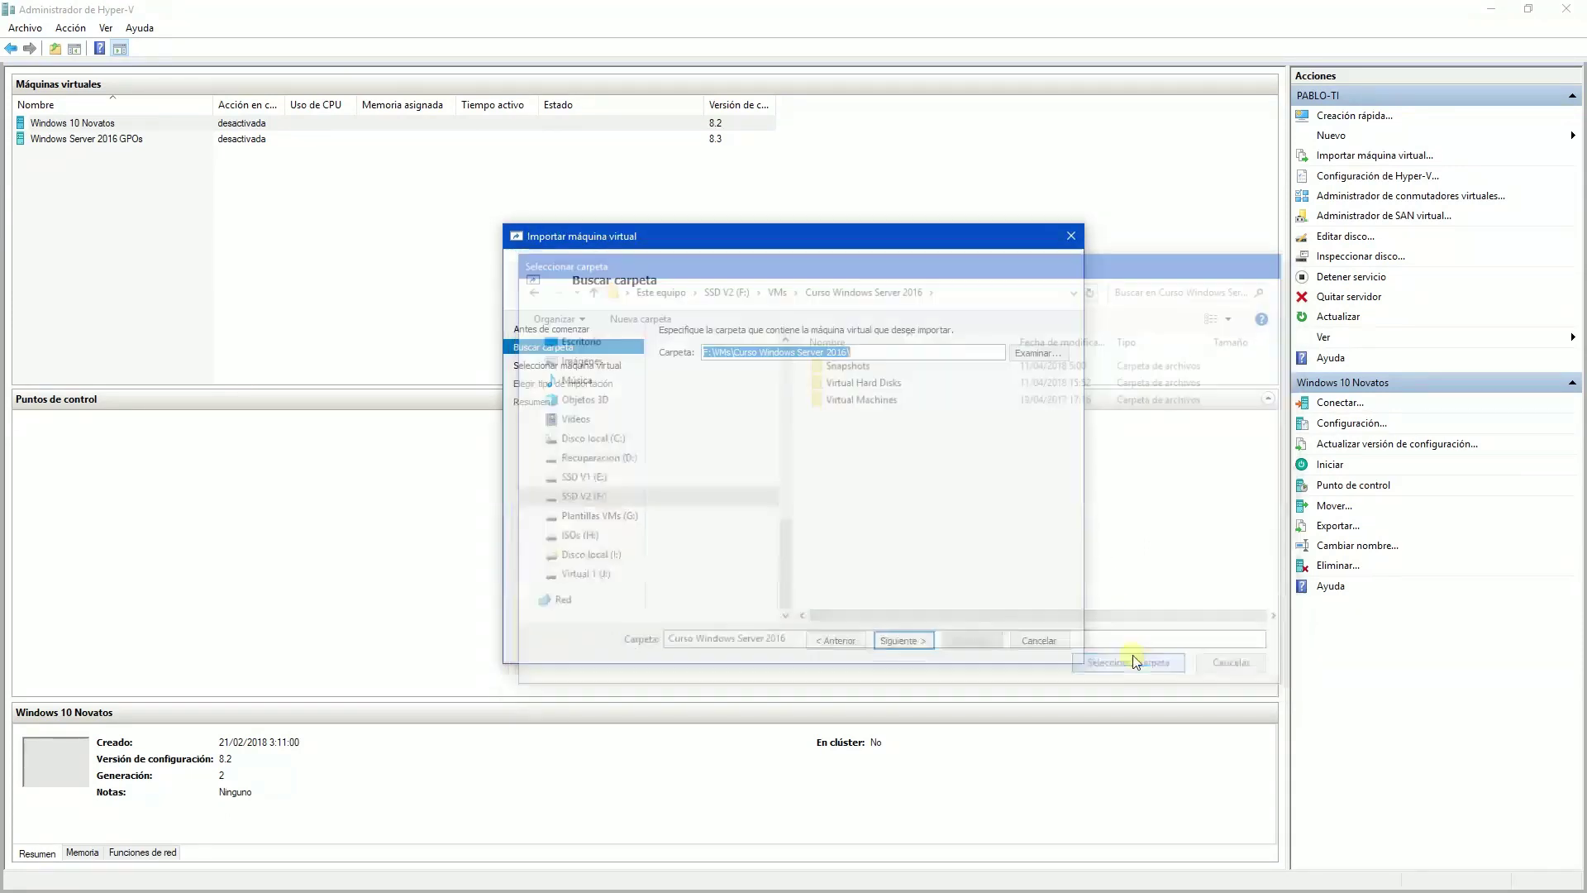
Try to import the Curso Windows Server 2016 machine by registering it in place with its existing unique identifier.
click(906, 643)
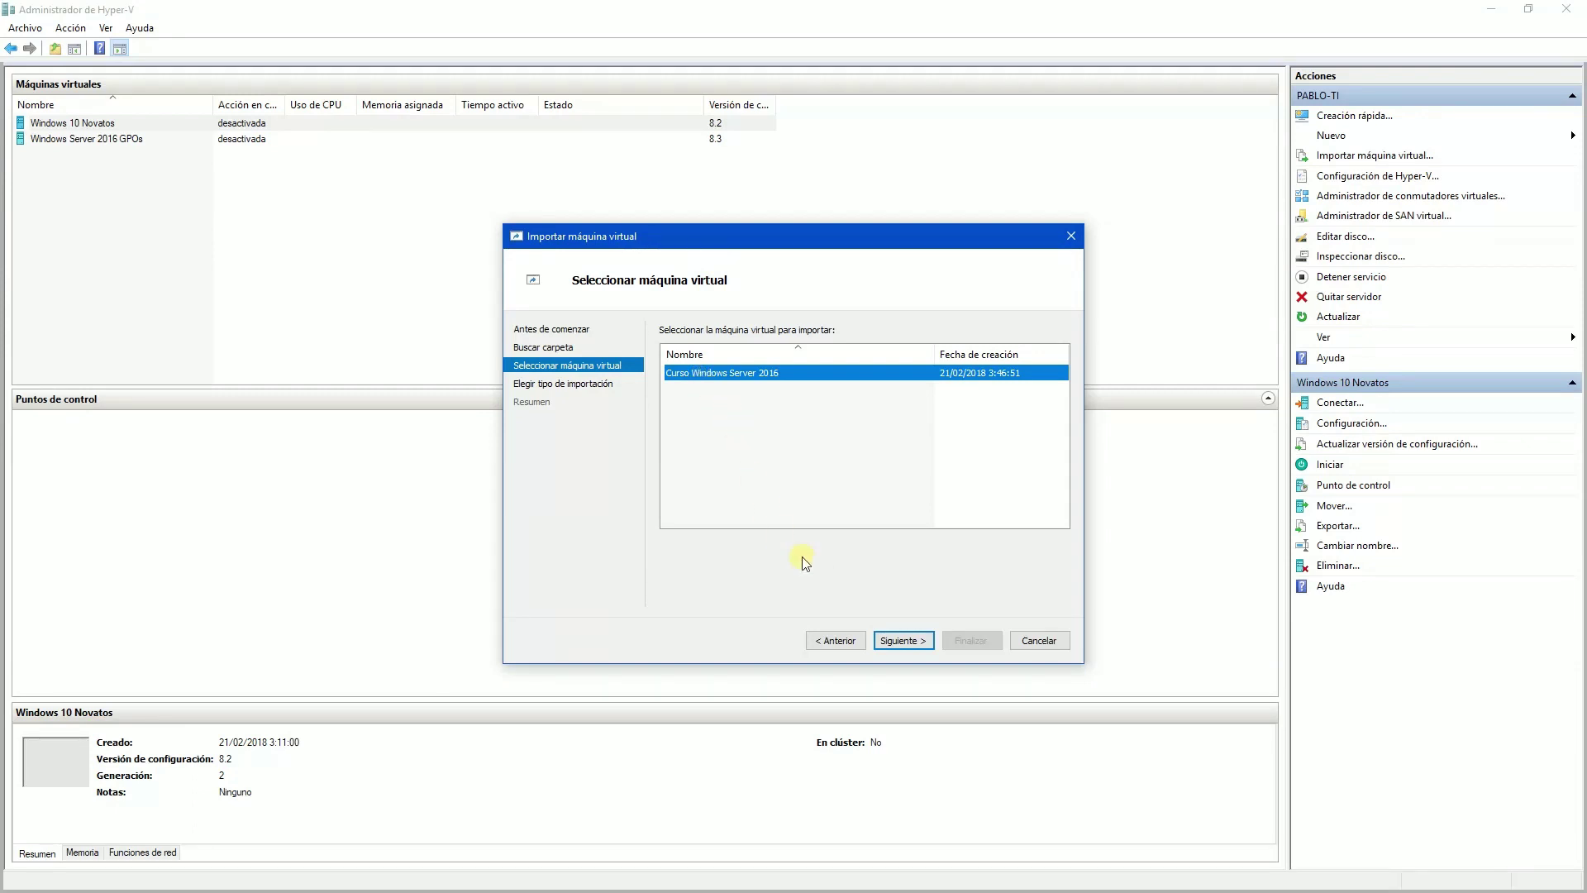
click(901, 641)
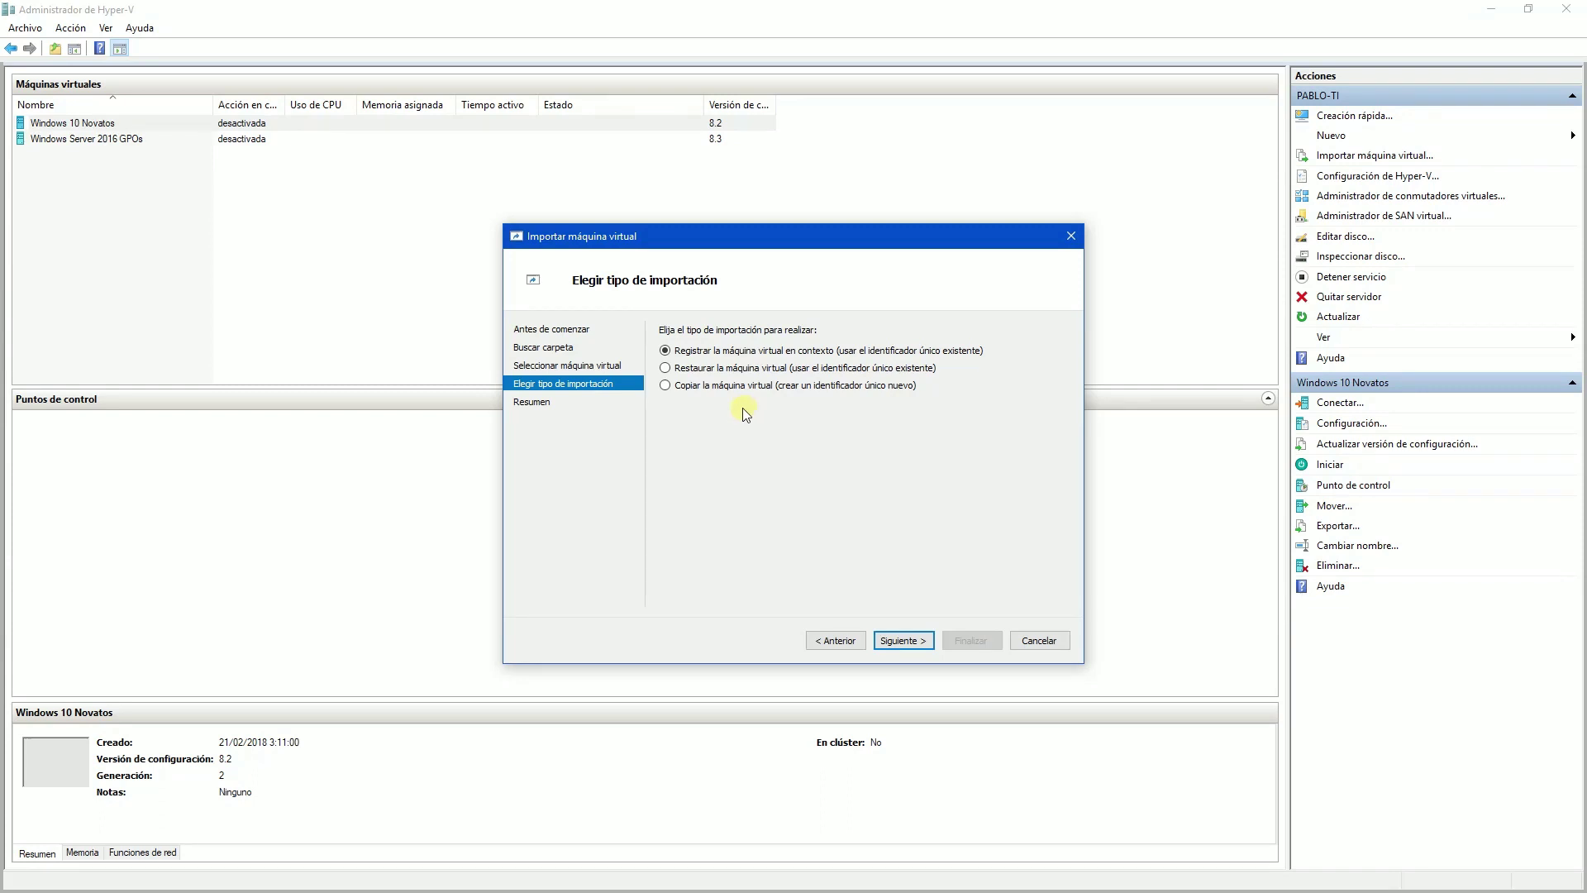
click(899, 643)
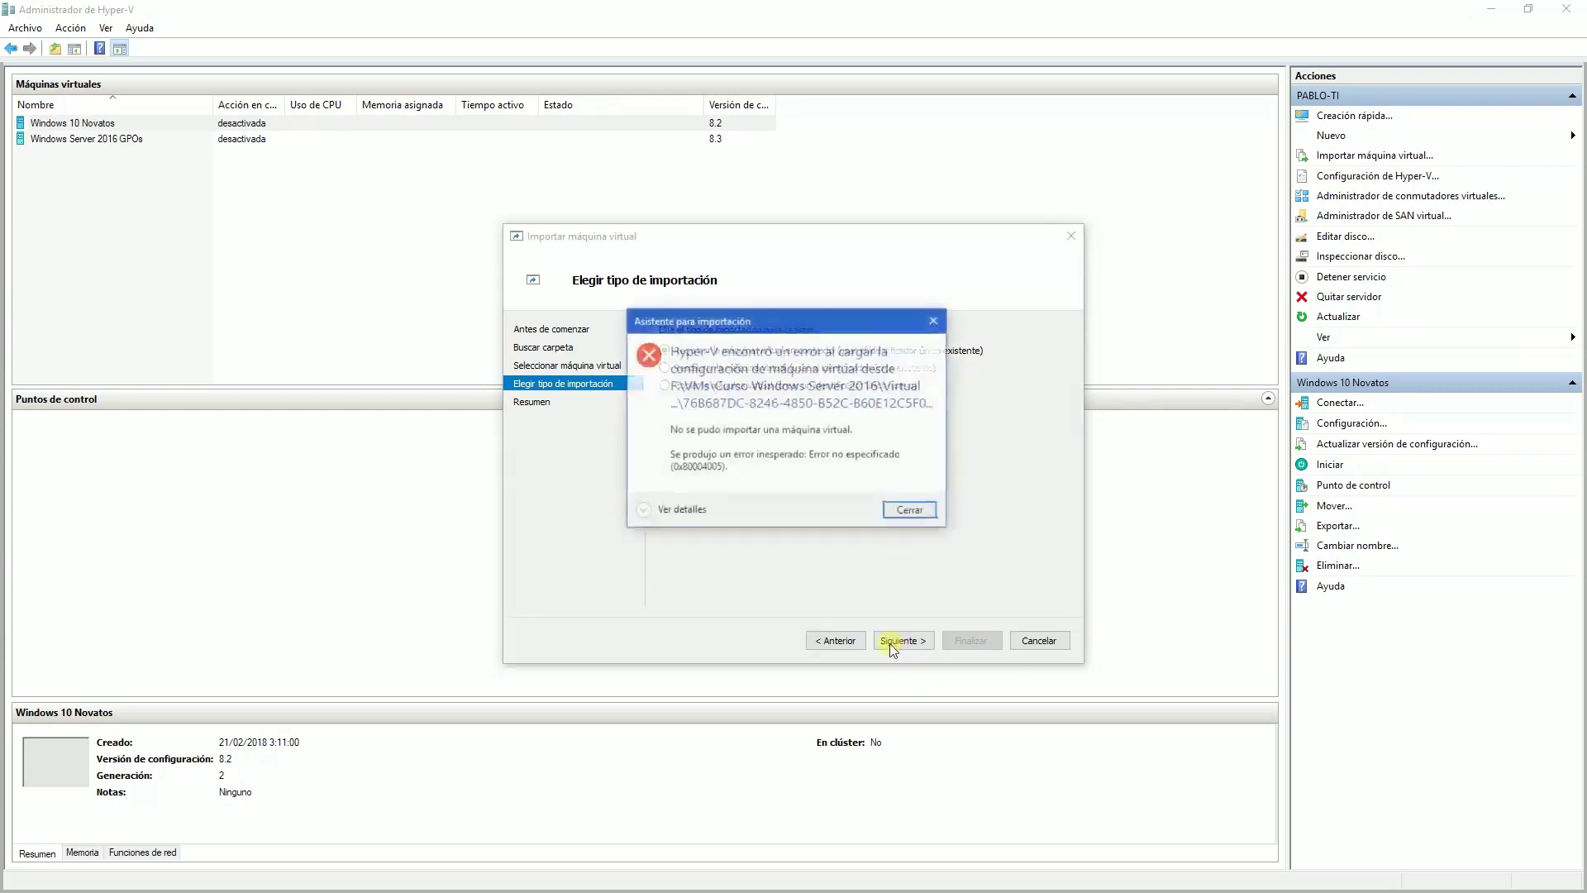
click(909, 510)
Try to import the machine by restoring it with its existing unique identifier.
click(673, 369)
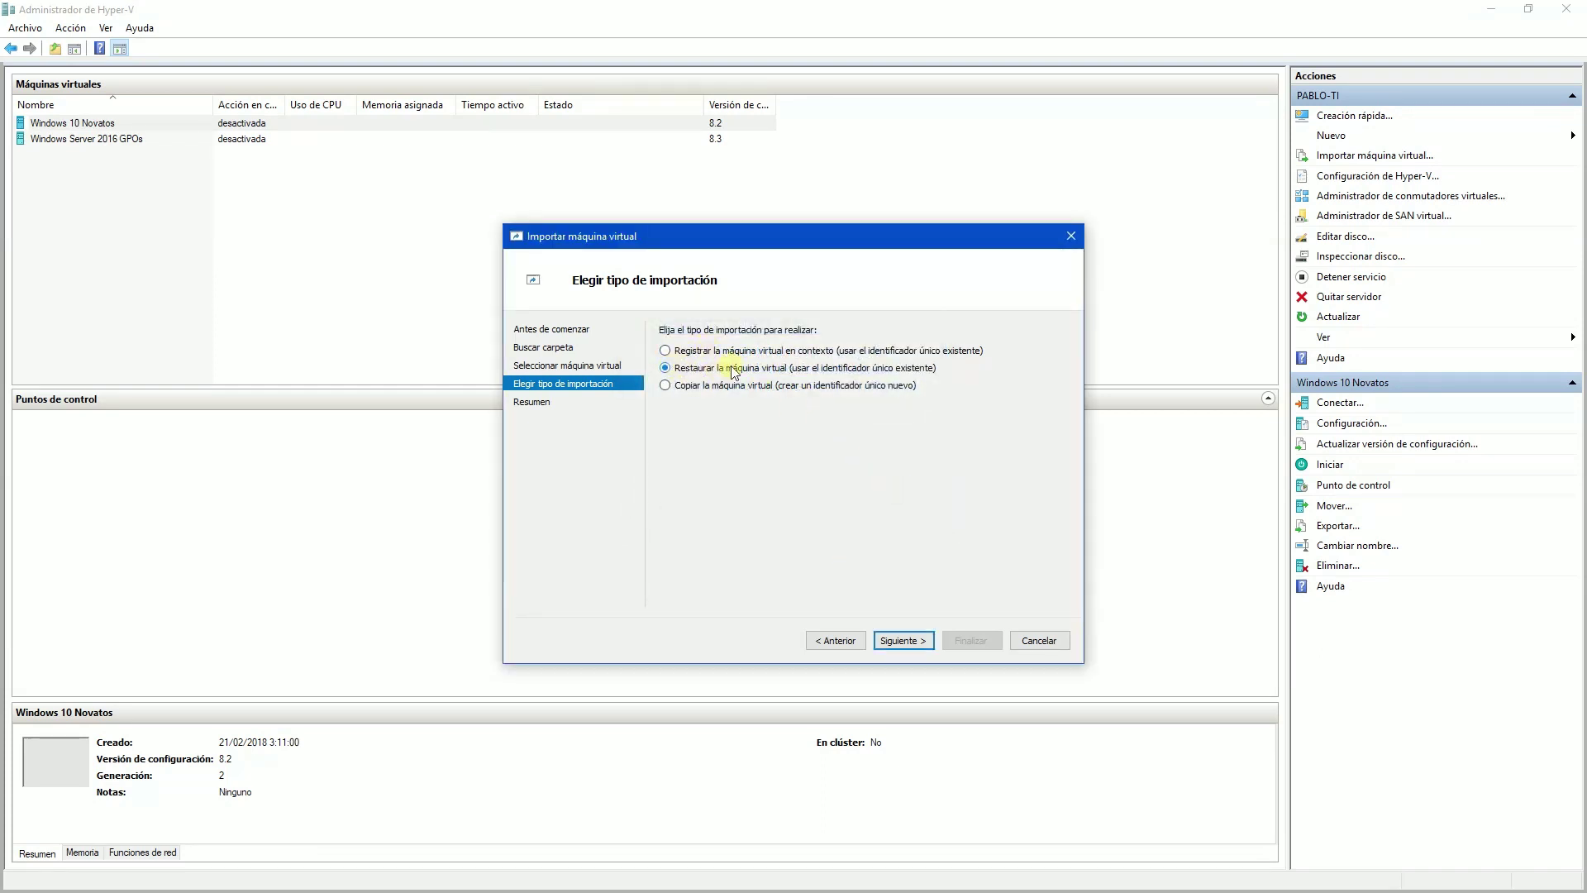
click(895, 638)
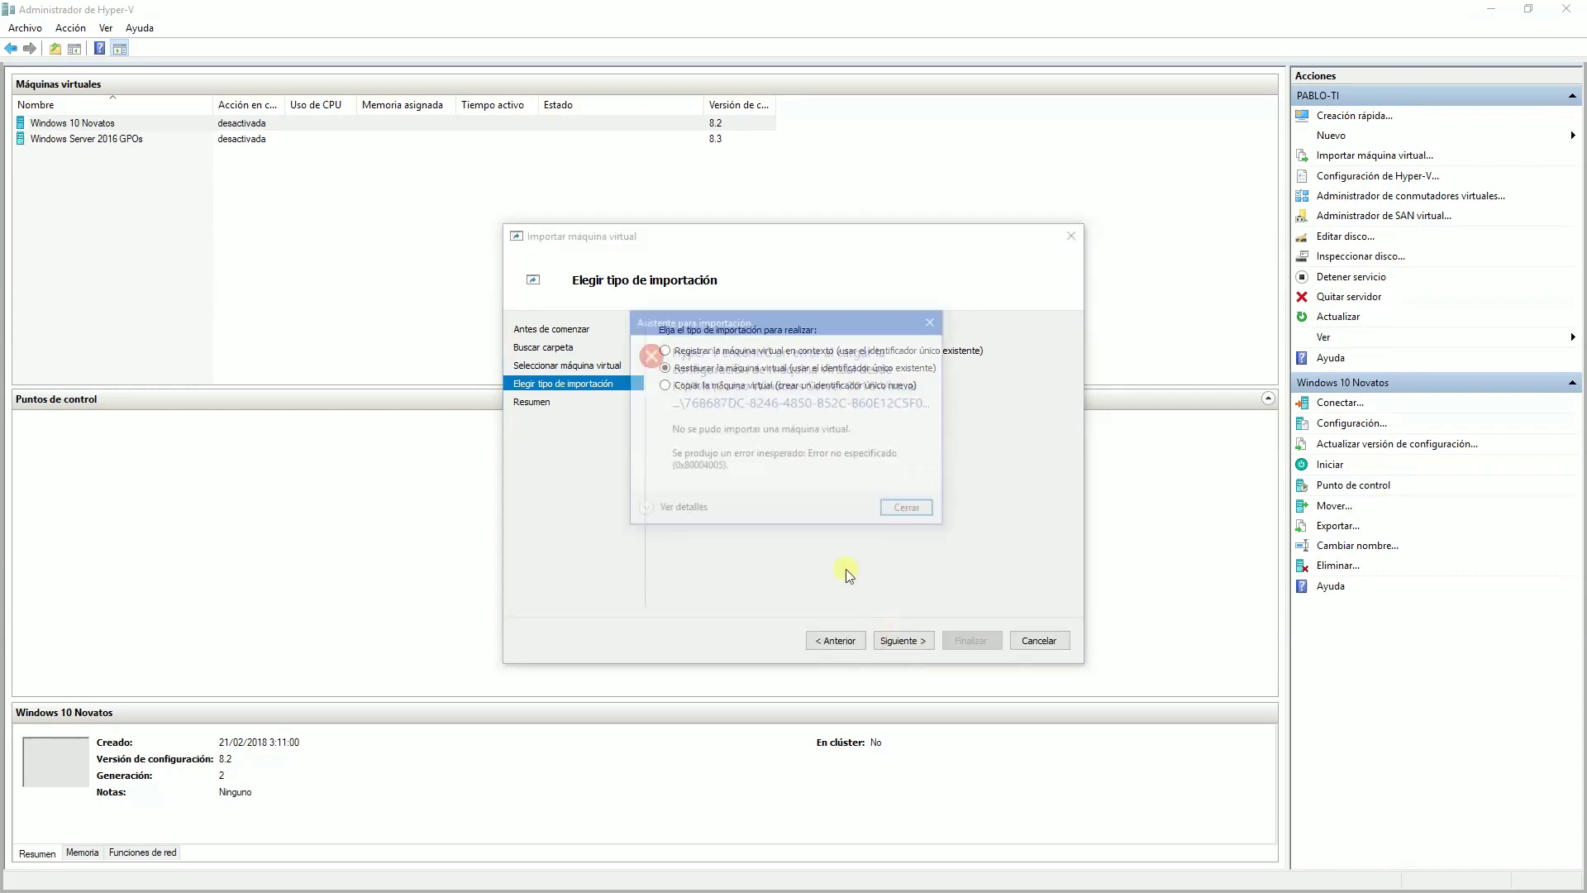
click(908, 510)
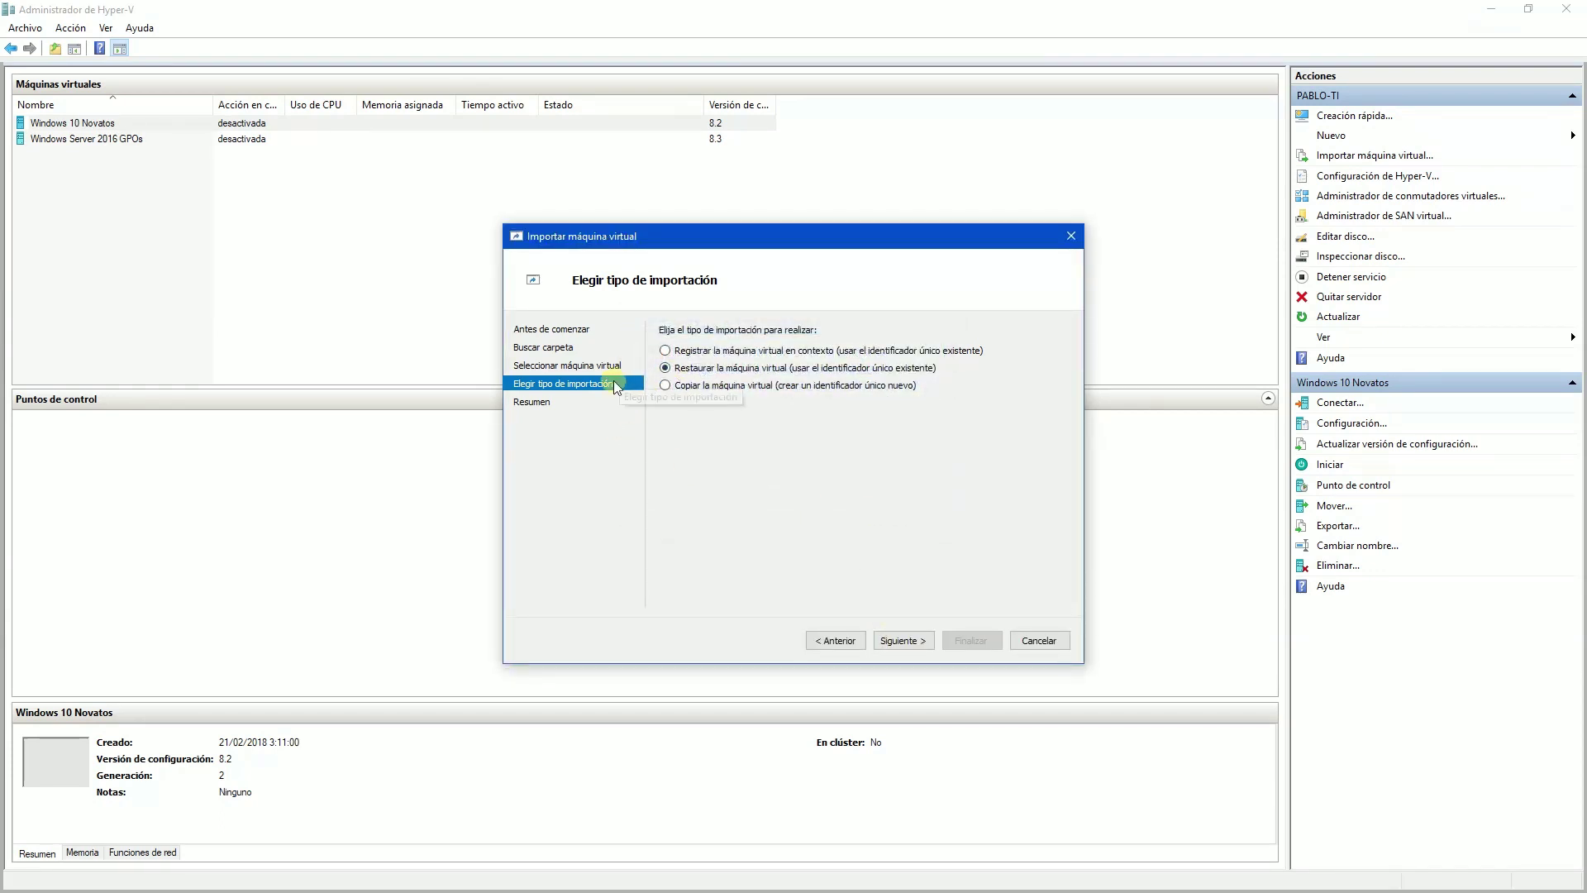
Copy the source folder path F:\VMs\Curso Windows Server 2016\ from the import wizard and cancel the import.
click(552, 366)
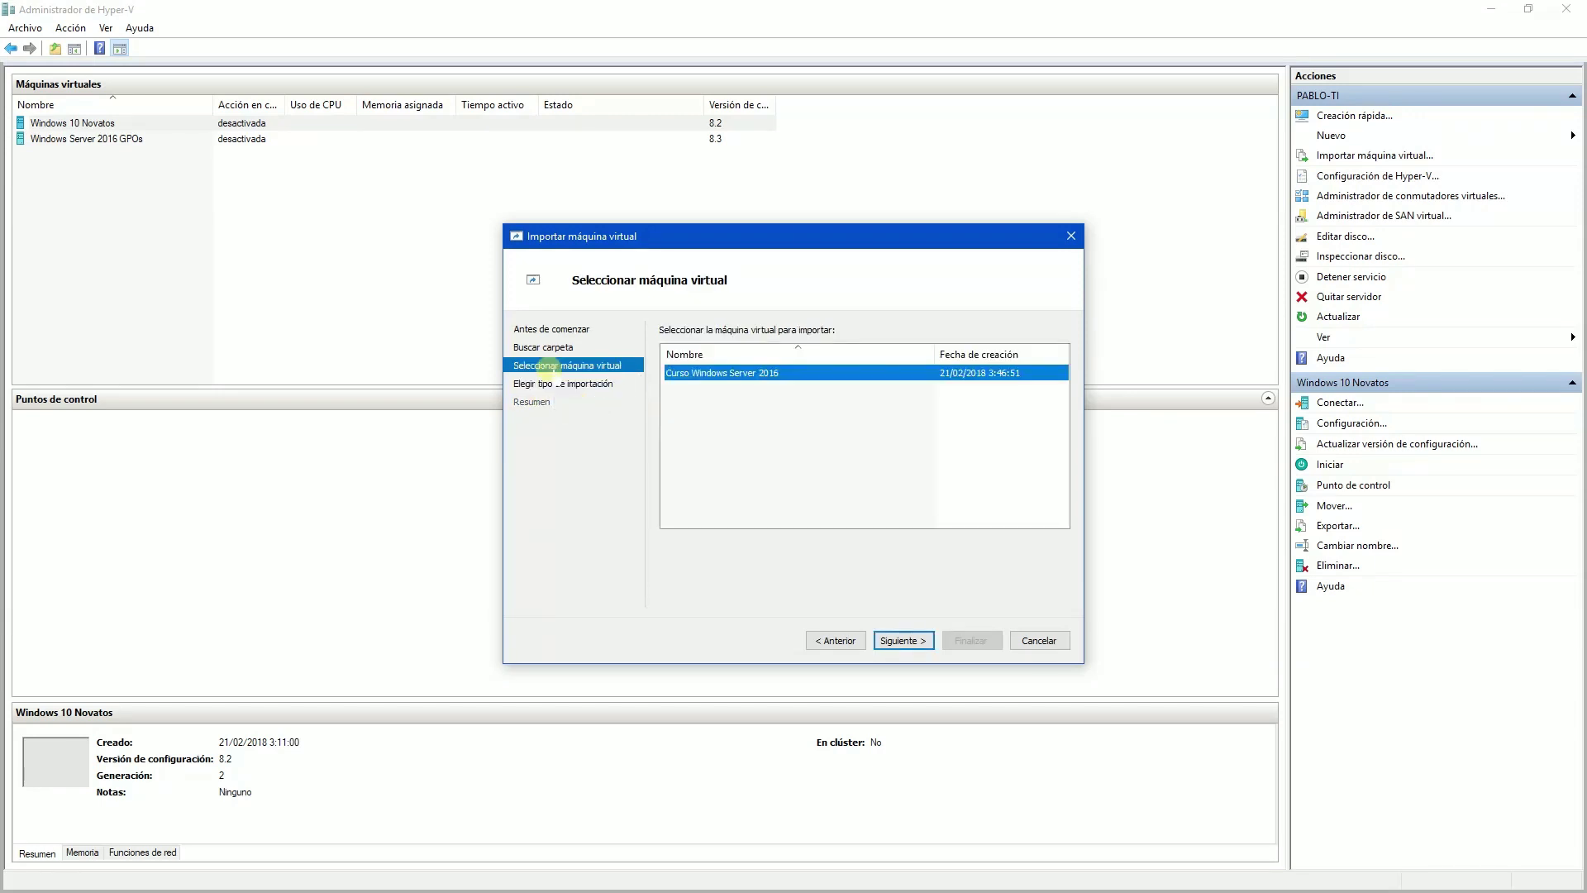
click(544, 347)
key(ctrl+c)
right_click(793, 355)
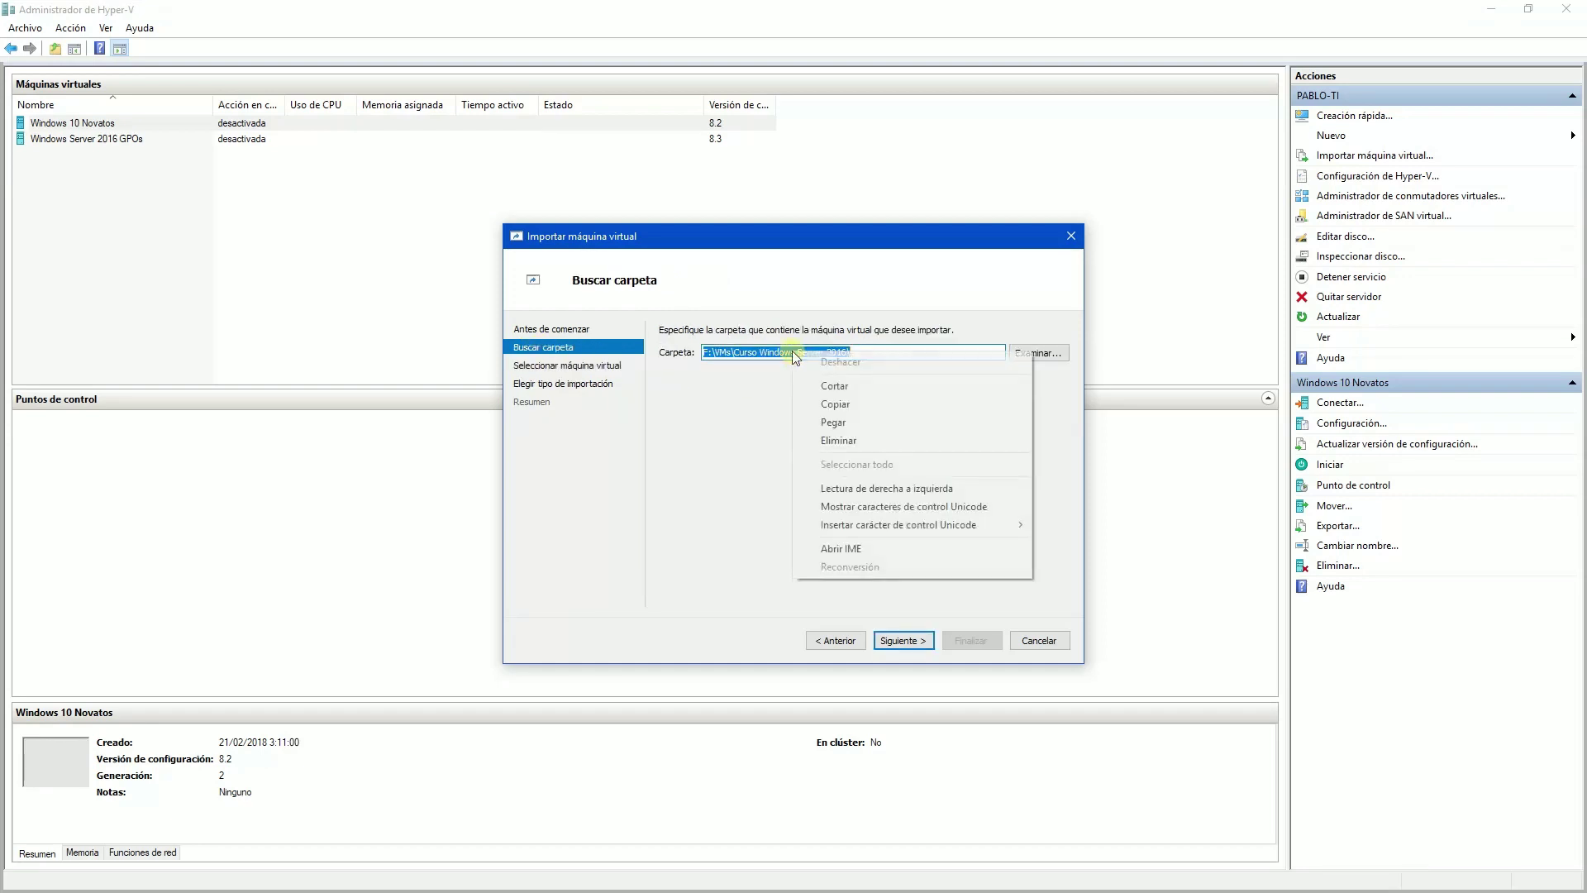
click(835, 403)
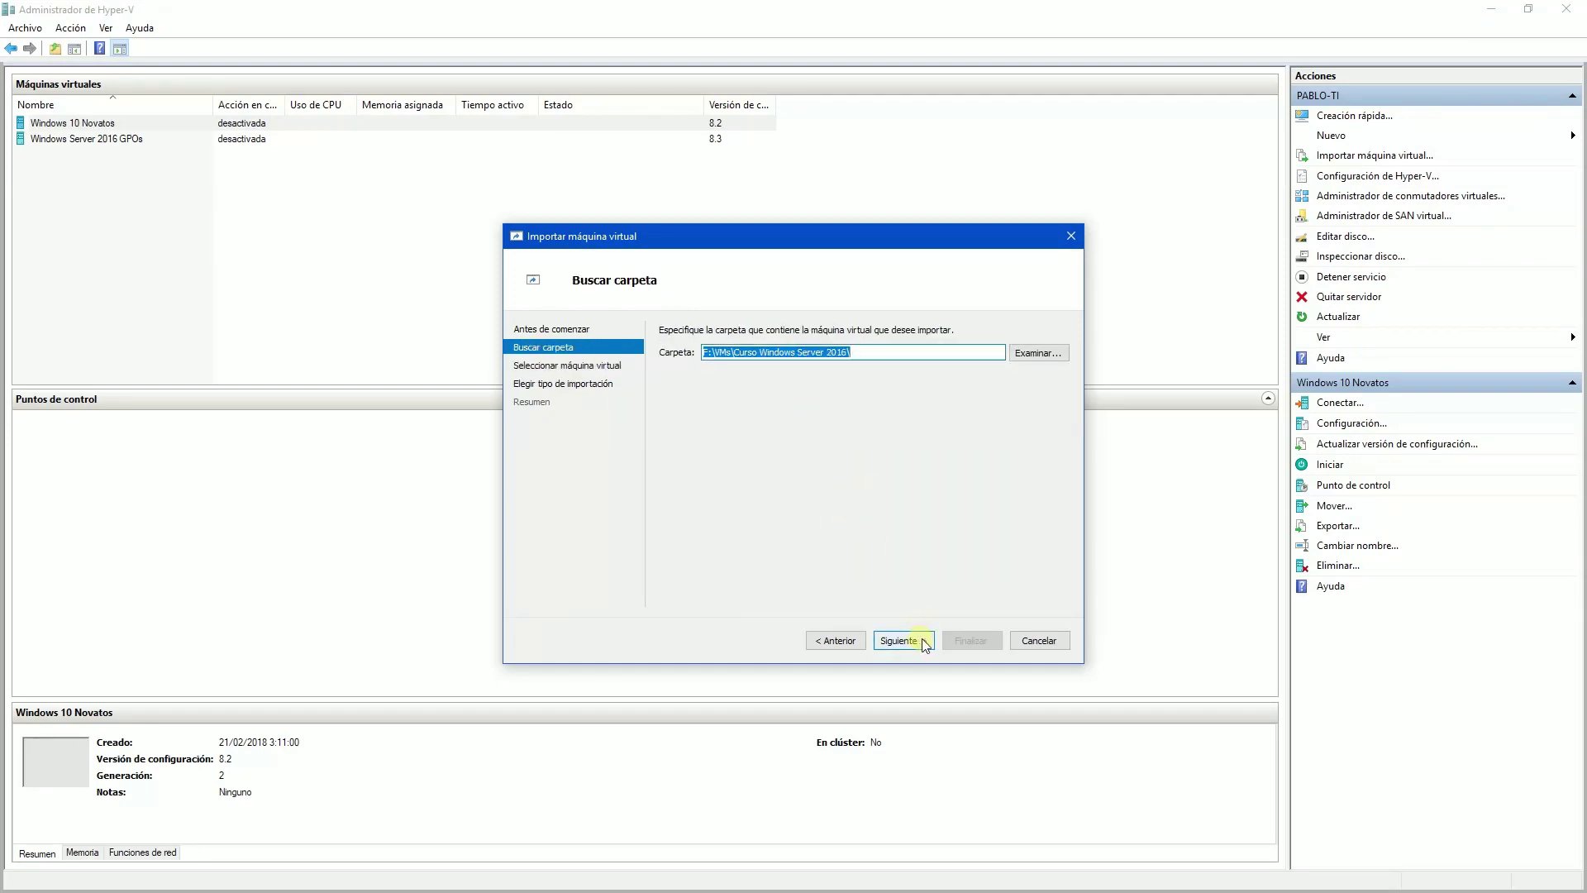
click(1039, 640)
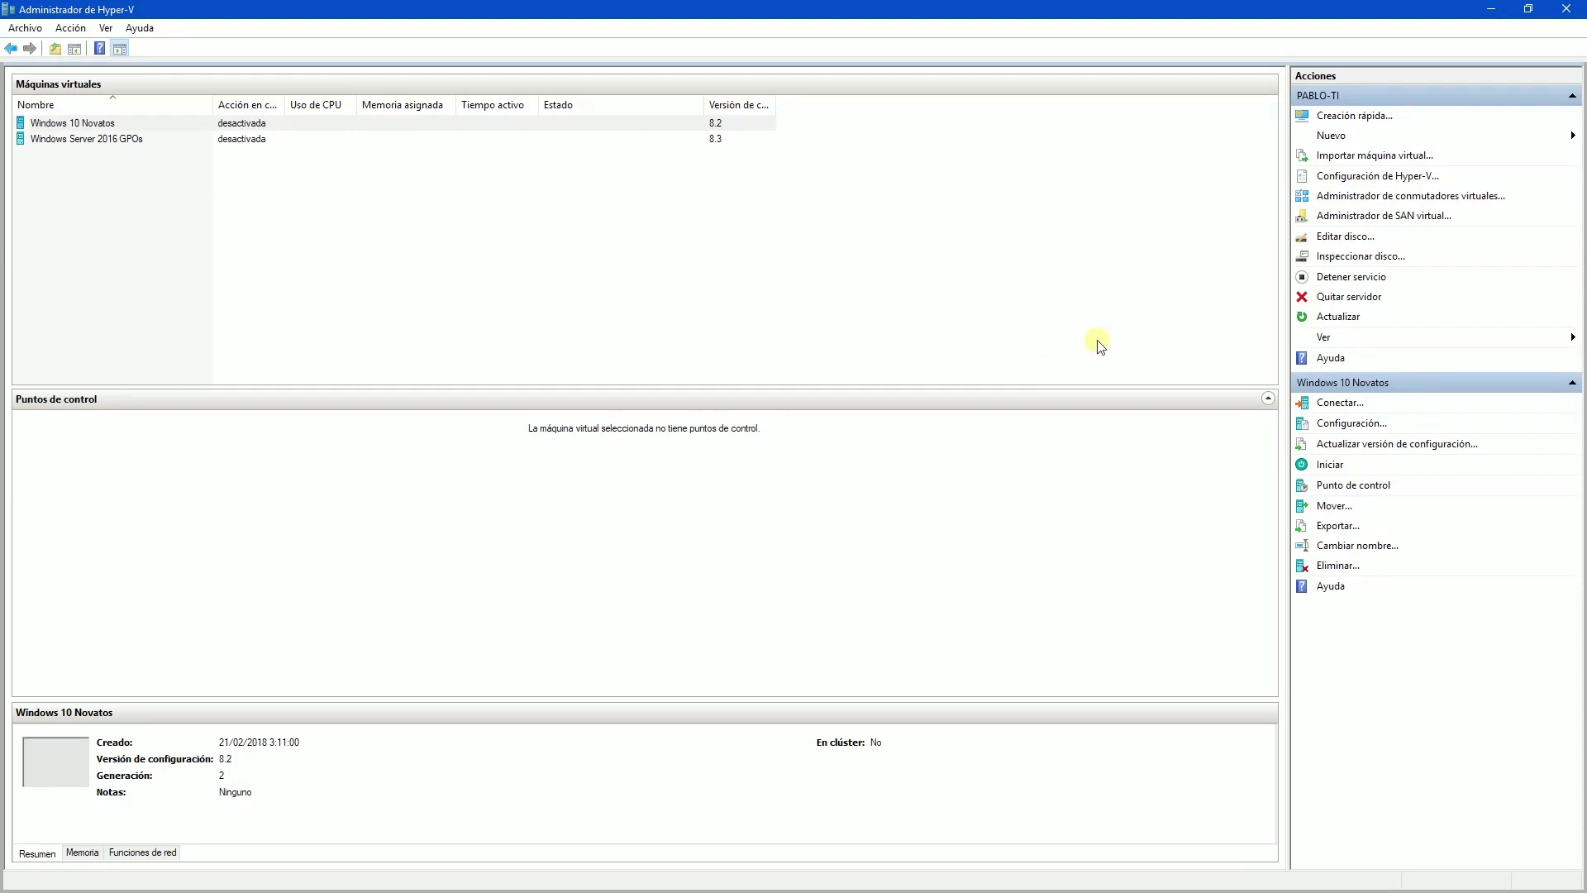
Start creating a new virtual machine stored in a different location, using the copied path F:\VMs\Curso Windows Server 2016\.
click(1359, 138)
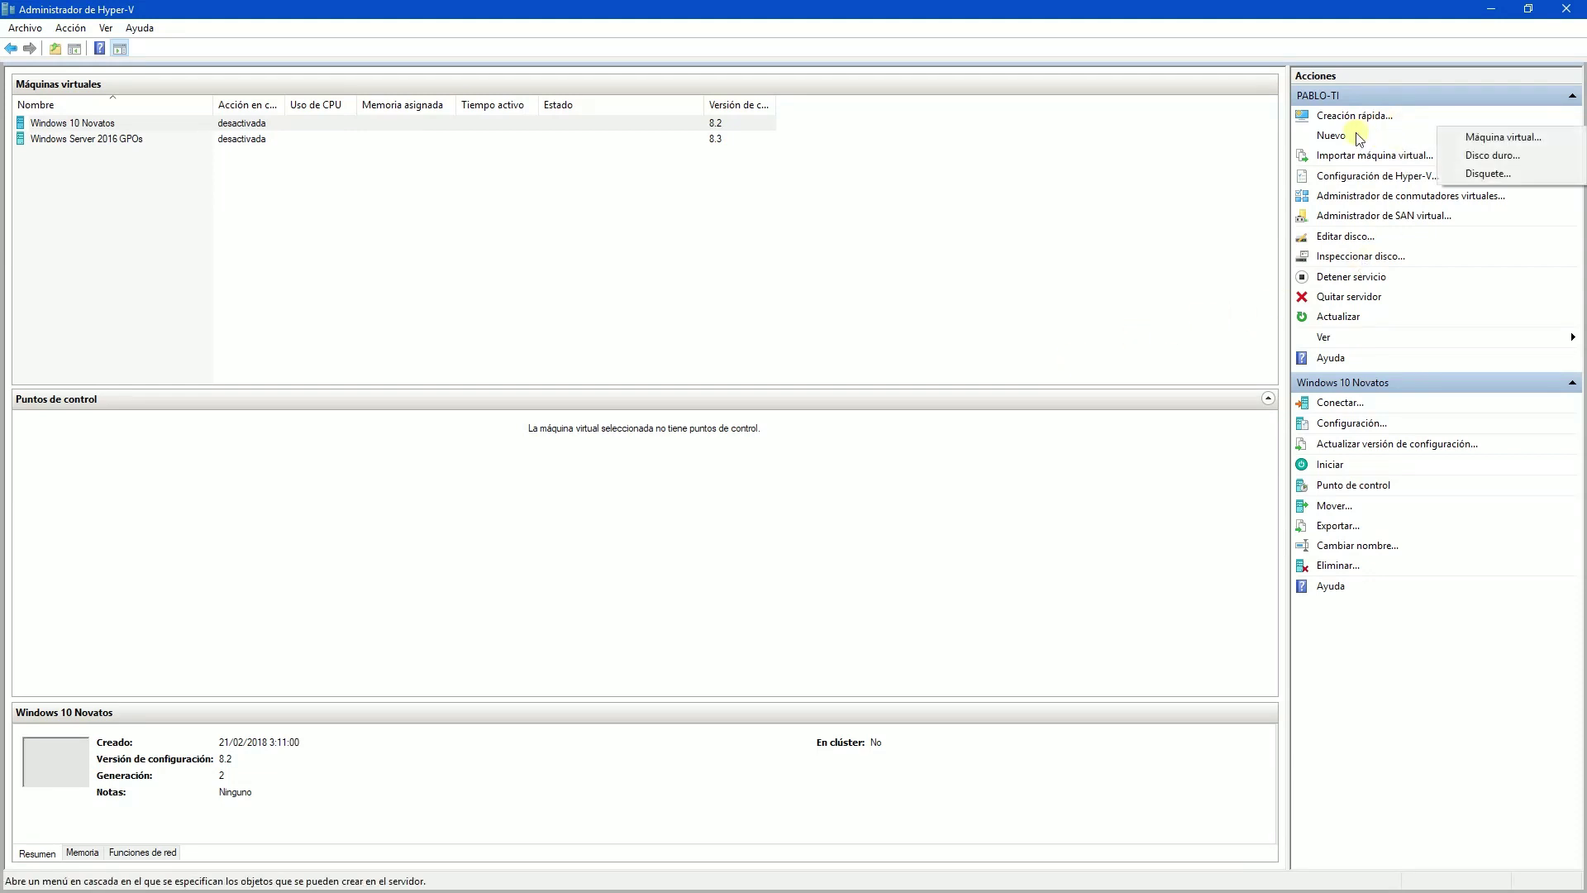
click(1472, 137)
drag(719, 230, 498, 146)
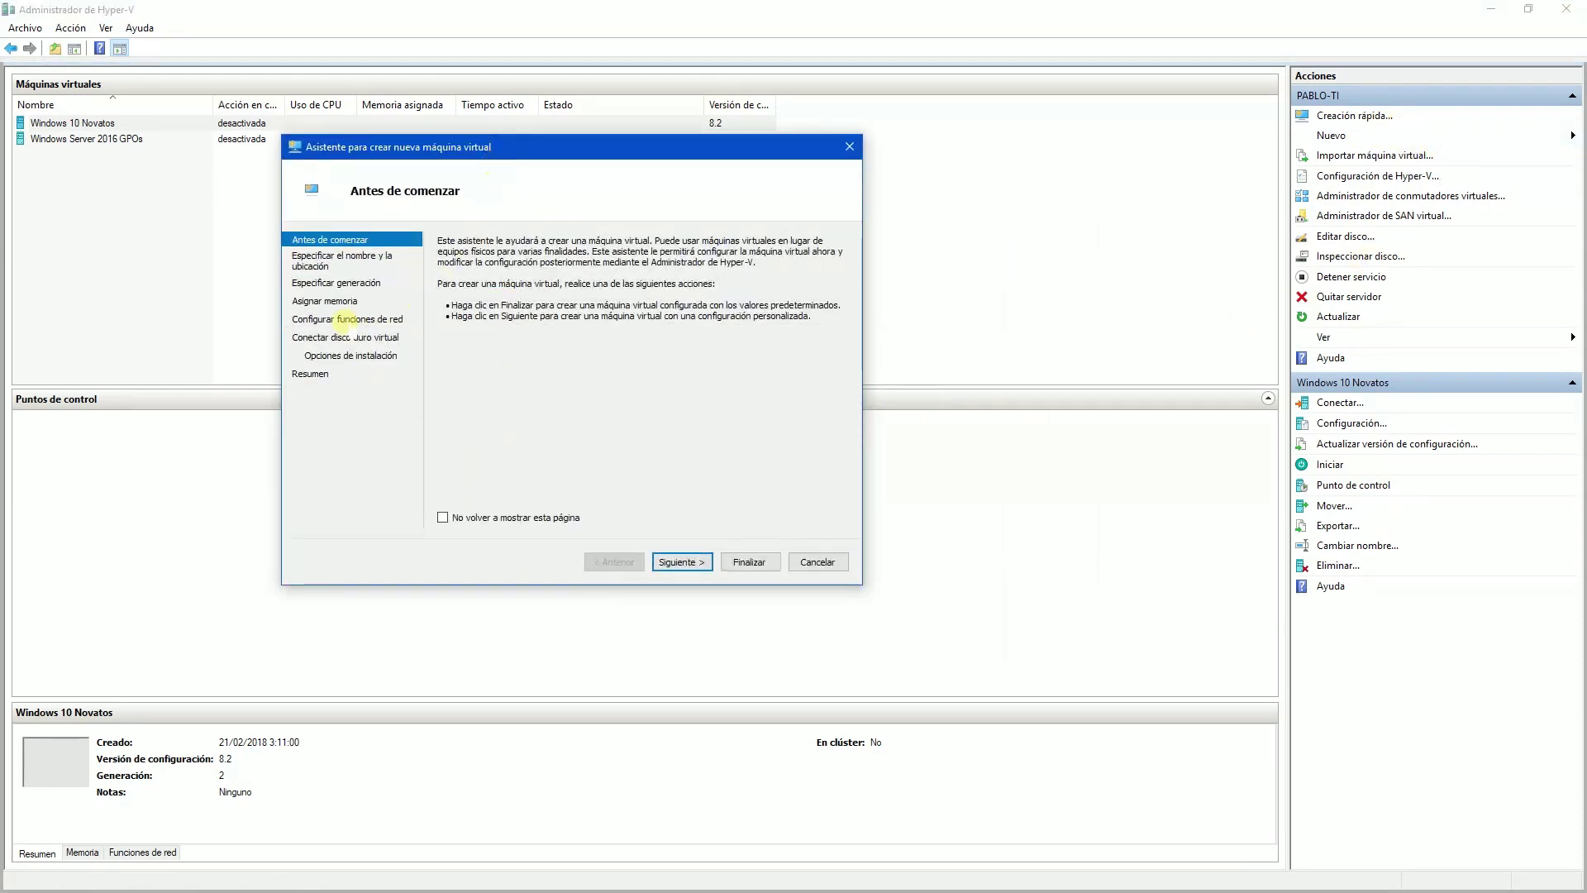
click(339, 258)
click(505, 369)
drag(687, 388, 417, 408)
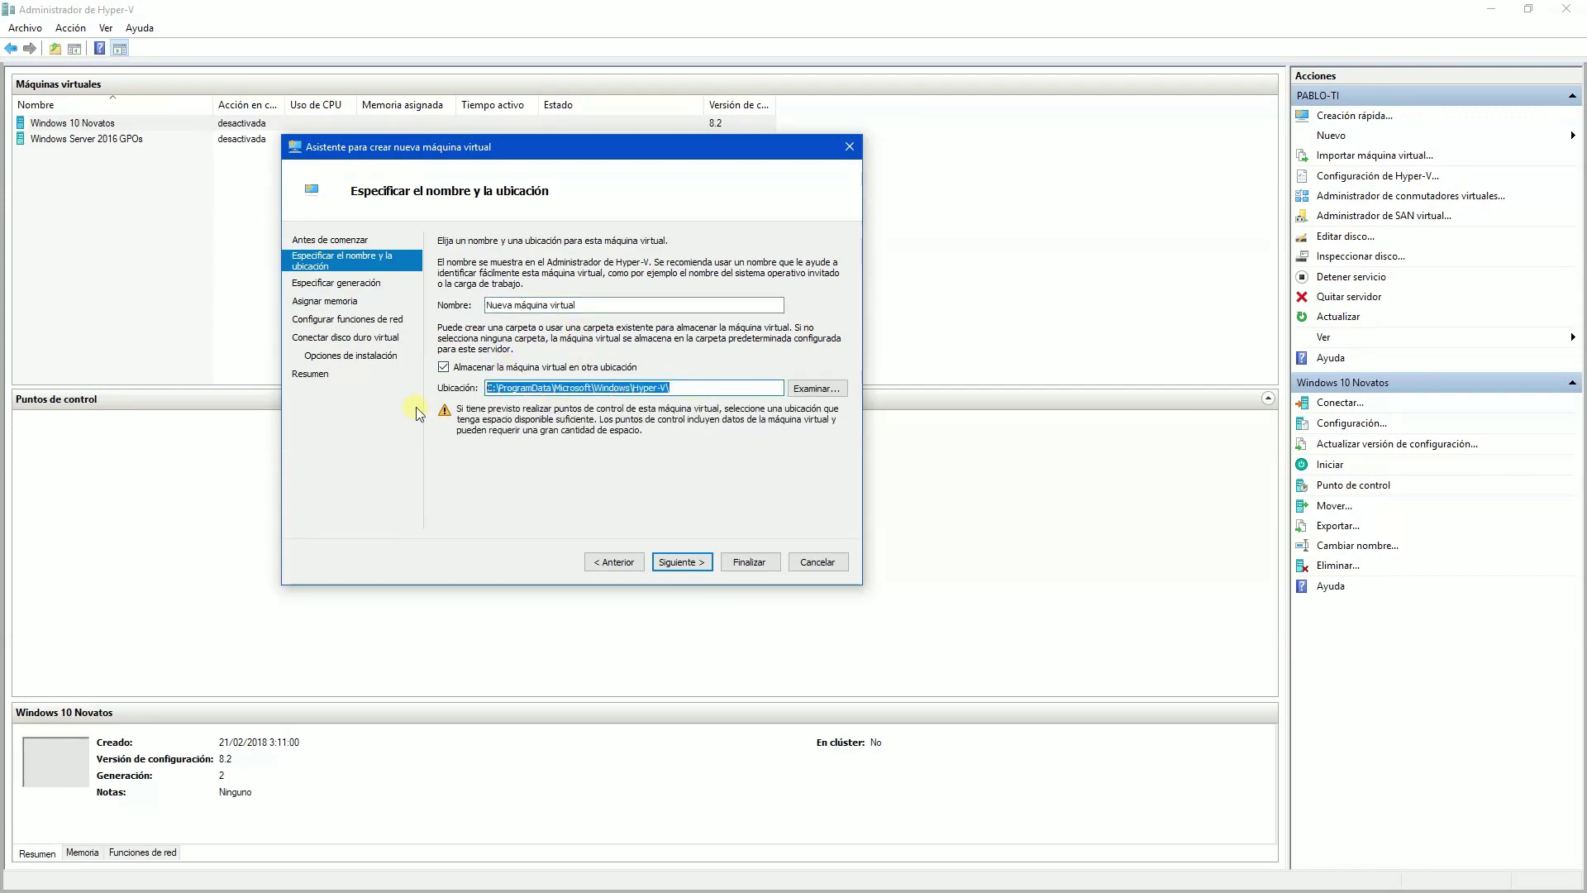
key(ctrl+v)
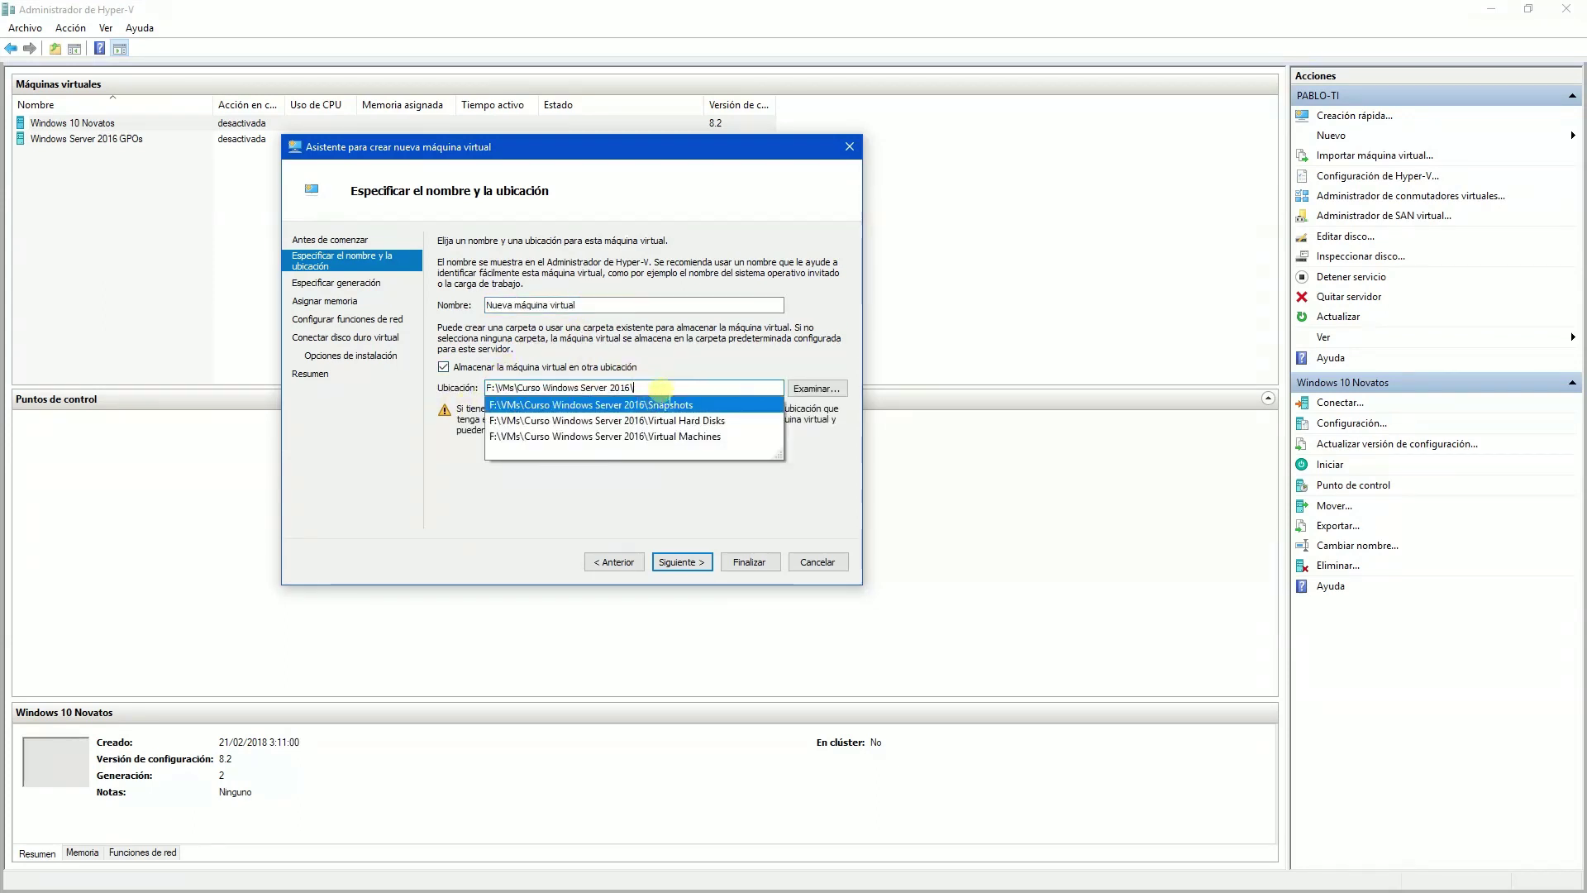
Shorten the storage location to F:\VMs\ and name the virtual machine Curso Windows Server 2016.
key(BackSpace)
key(ctrl+shift+Left)
key(ctrl+shift+Left)
key(ctrl+shift+Left)
key(ctrl+shift+Left)
key(ctrl+c)
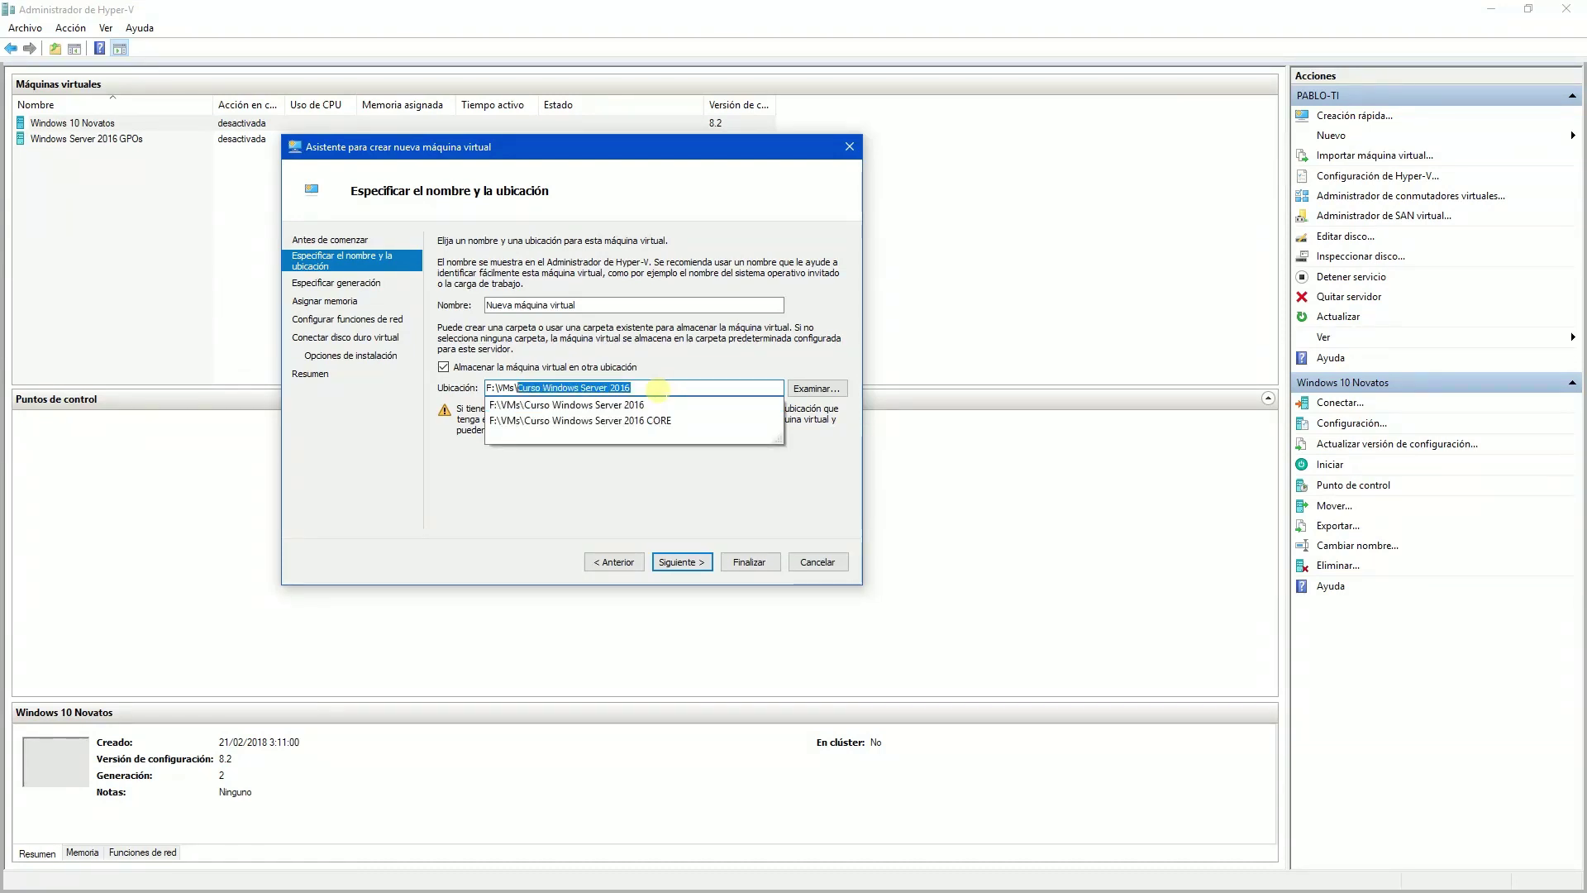
key(BackSpace)
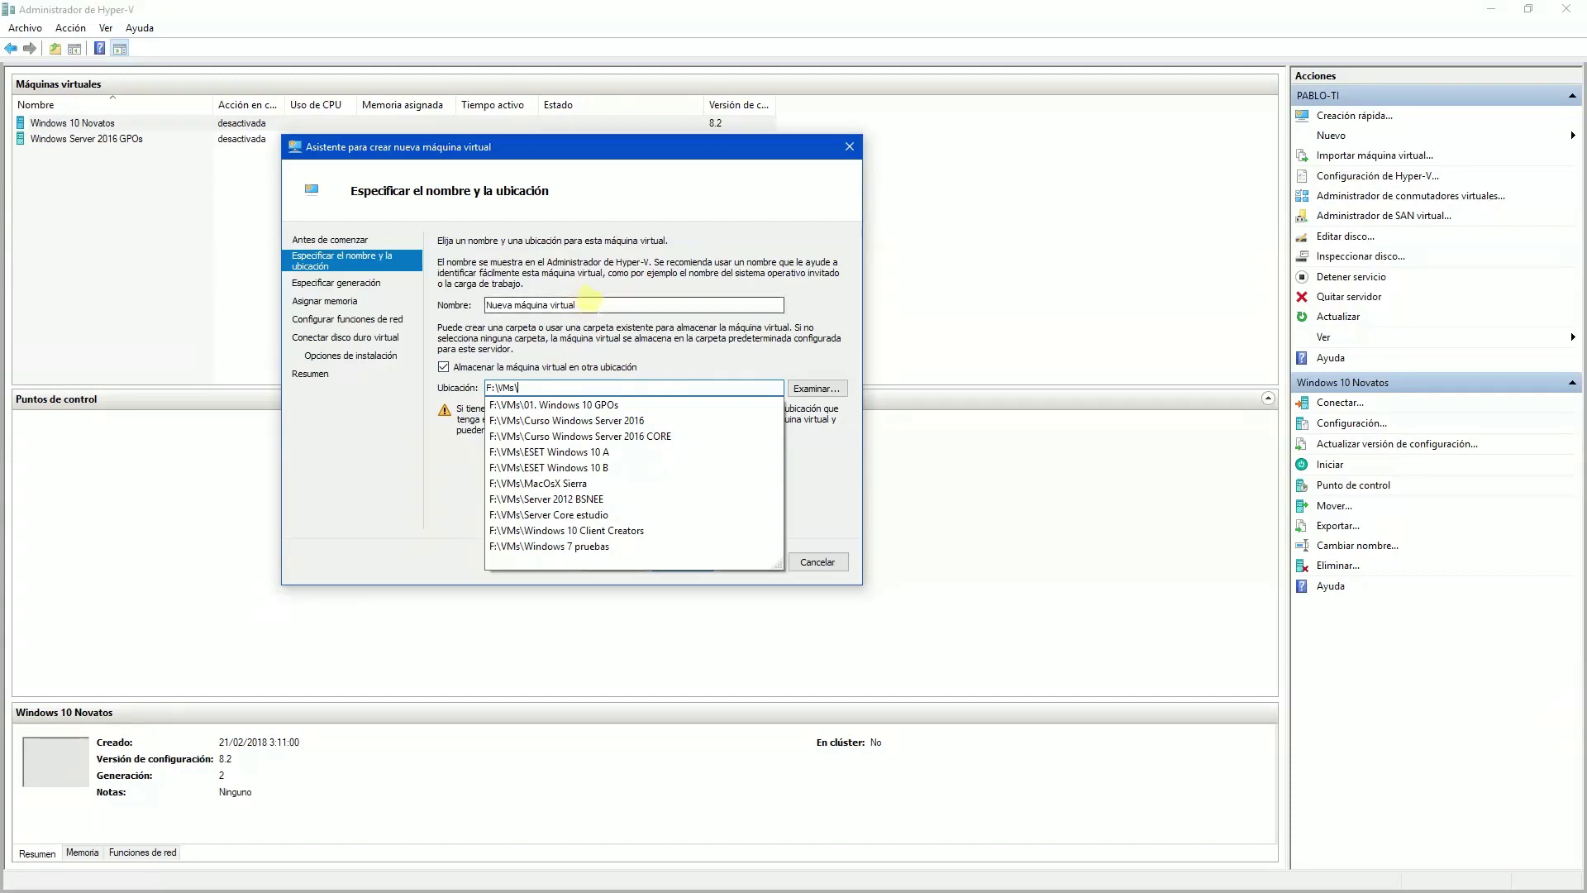
drag(583, 305, 485, 305)
key(ctrl+v)
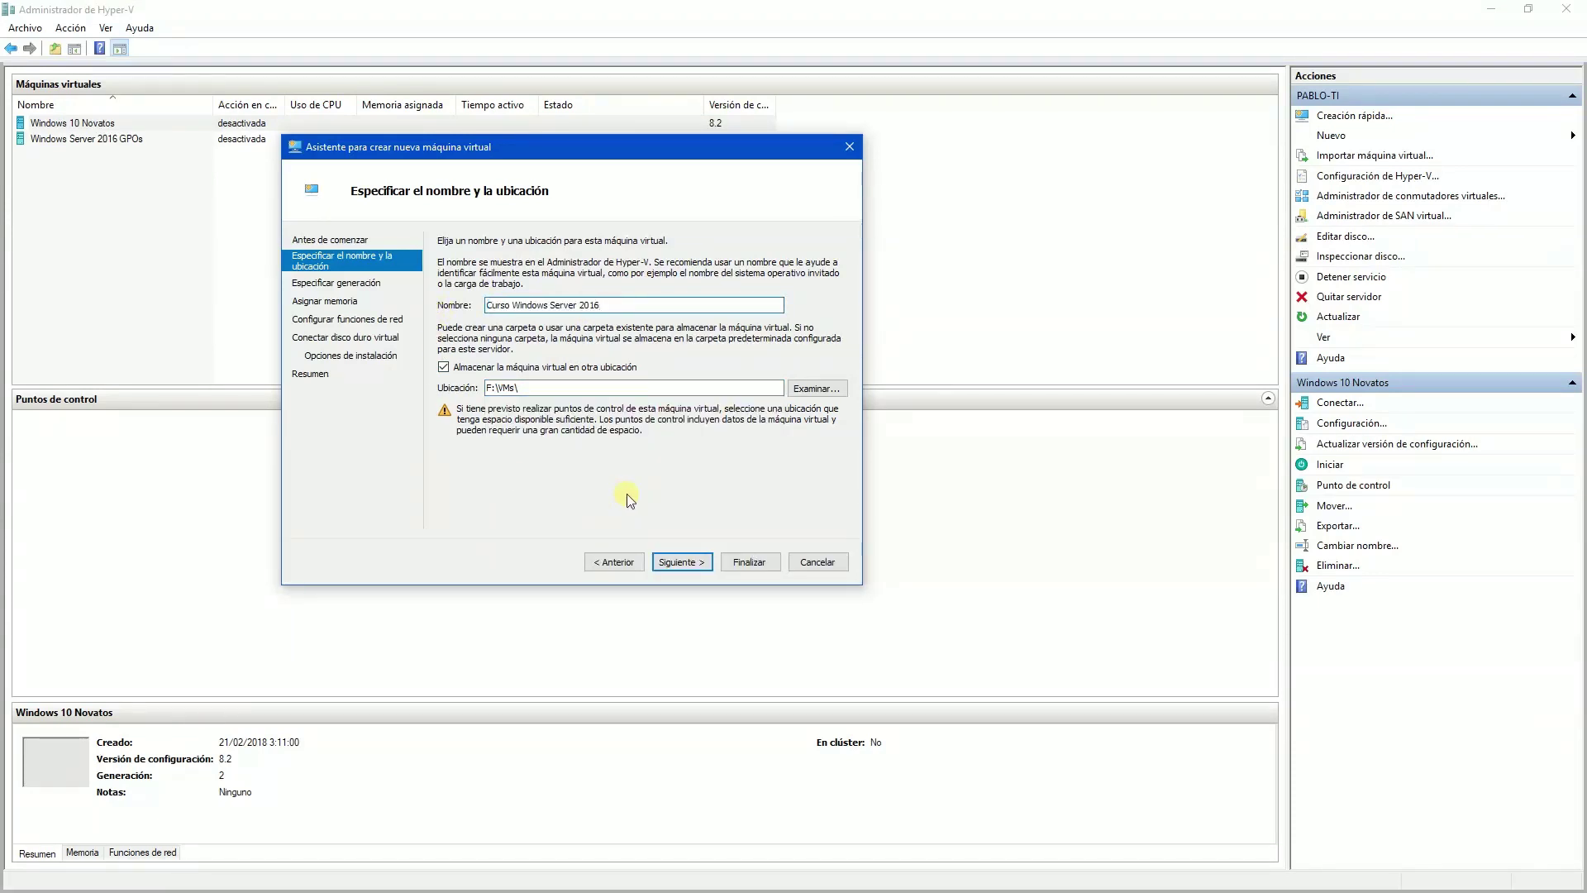
click(666, 562)
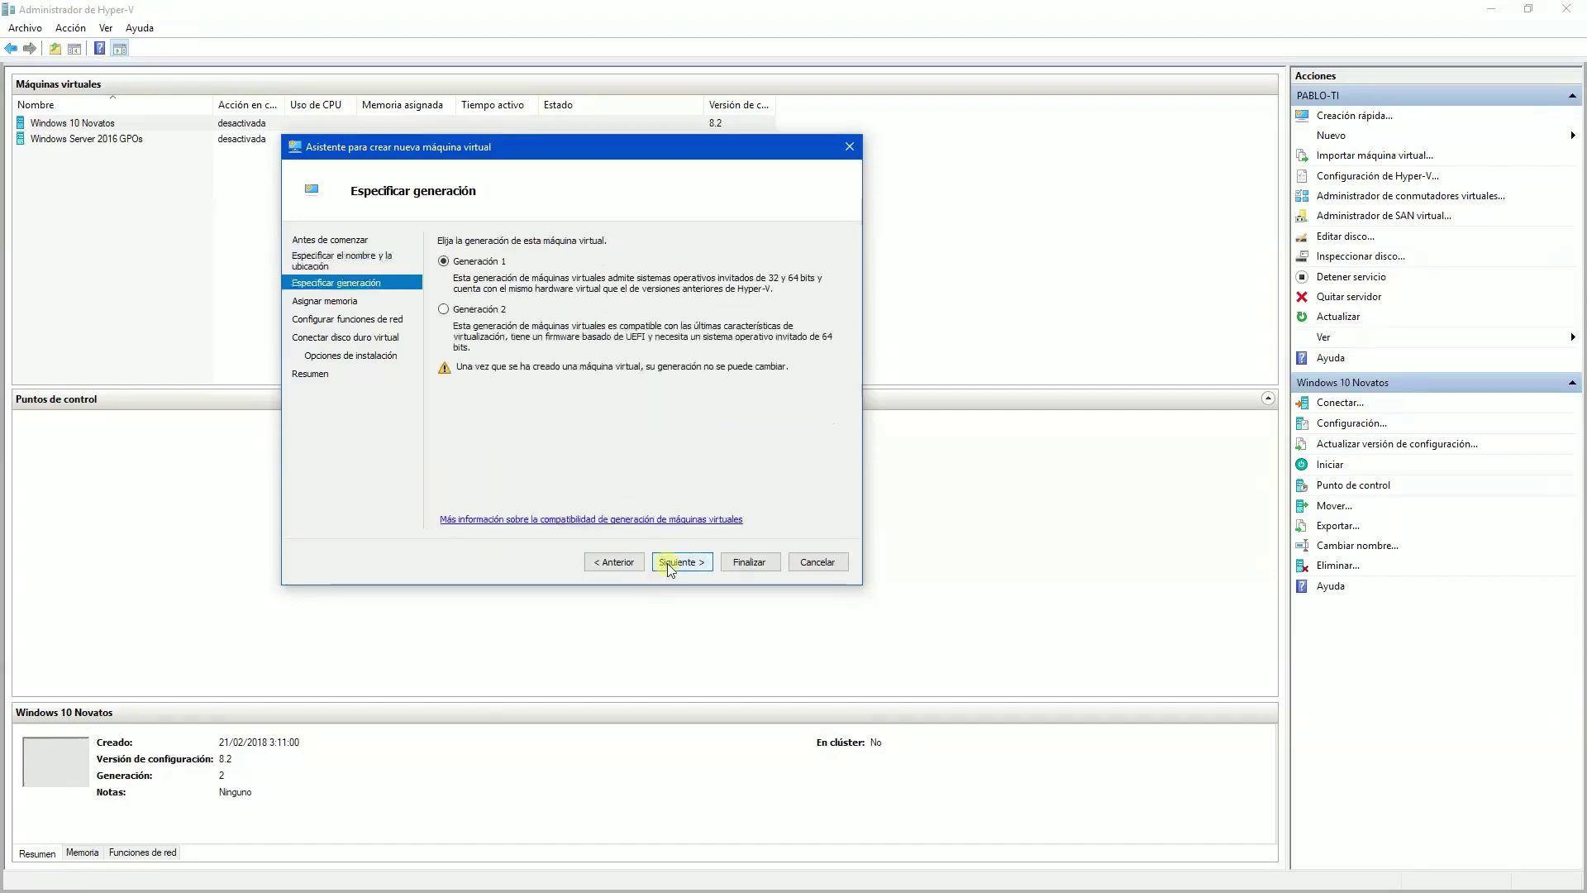
Choose generation 2 and assign 4096 MB of startup memory with dynamic memory turned off.
click(455, 309)
click(678, 562)
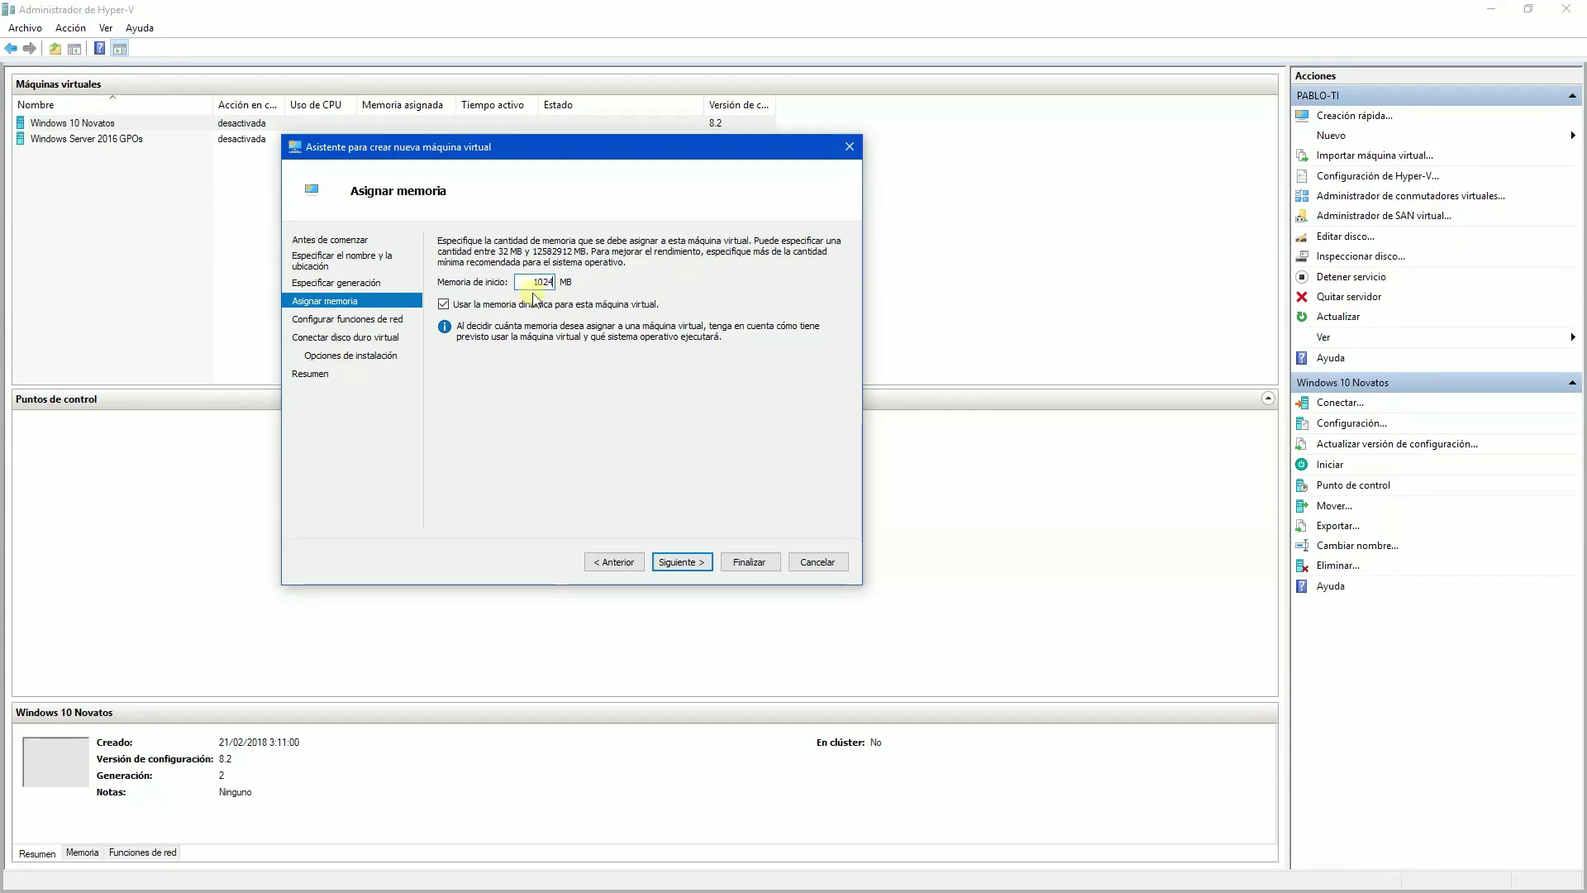
click(444, 304)
double_click(544, 283)
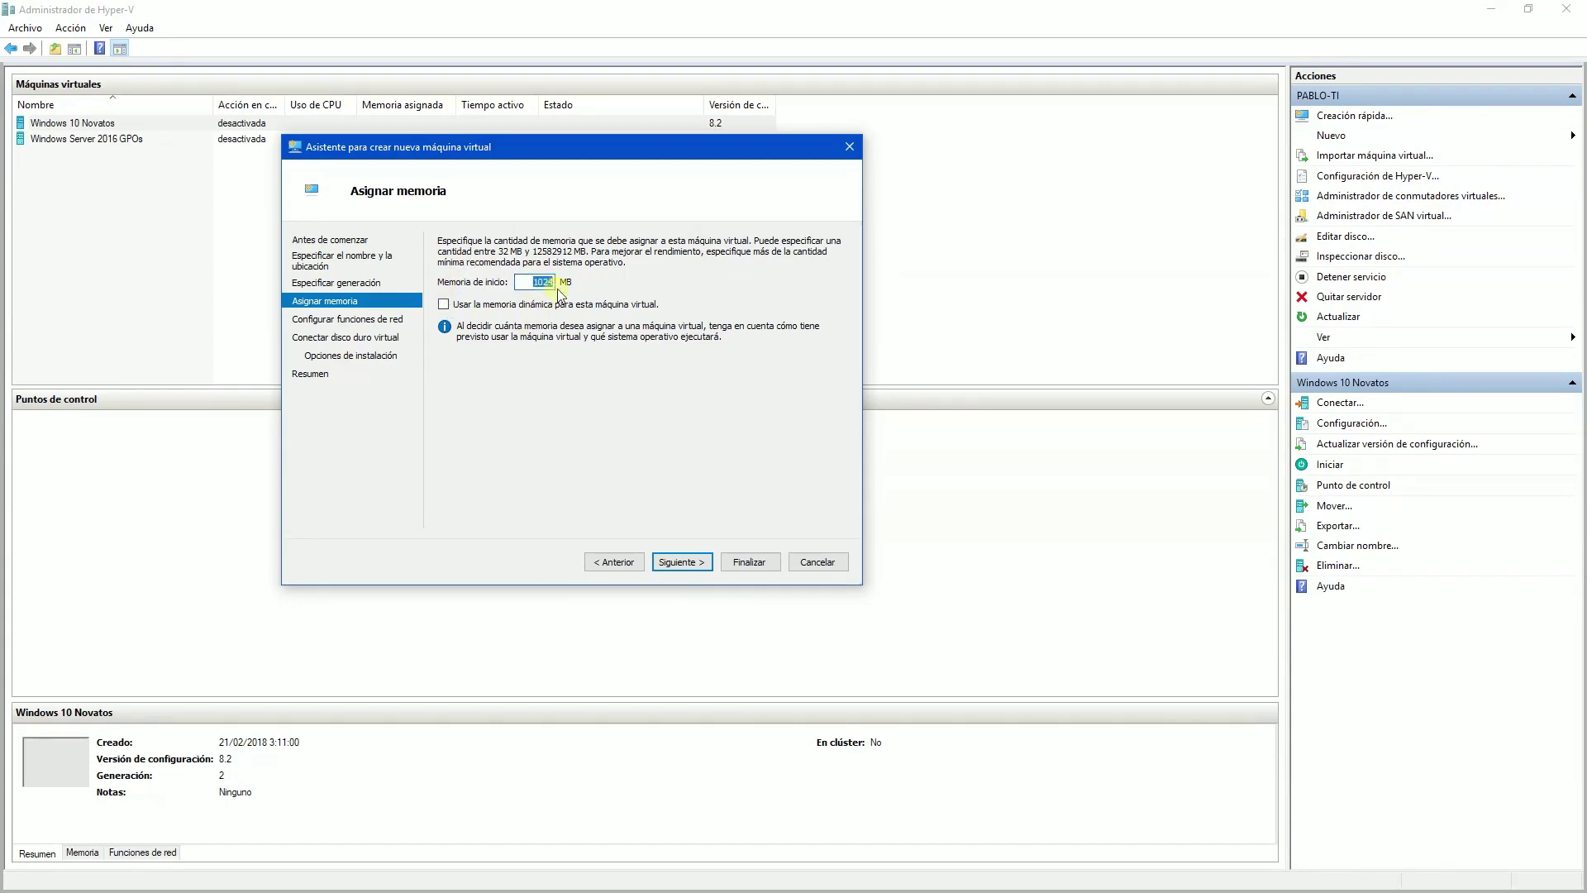
text(4096)
click(678, 561)
Choose the virtual machine's network connection and opt to use an existing virtual hard disk.
click(562, 273)
click(535, 316)
click(692, 561)
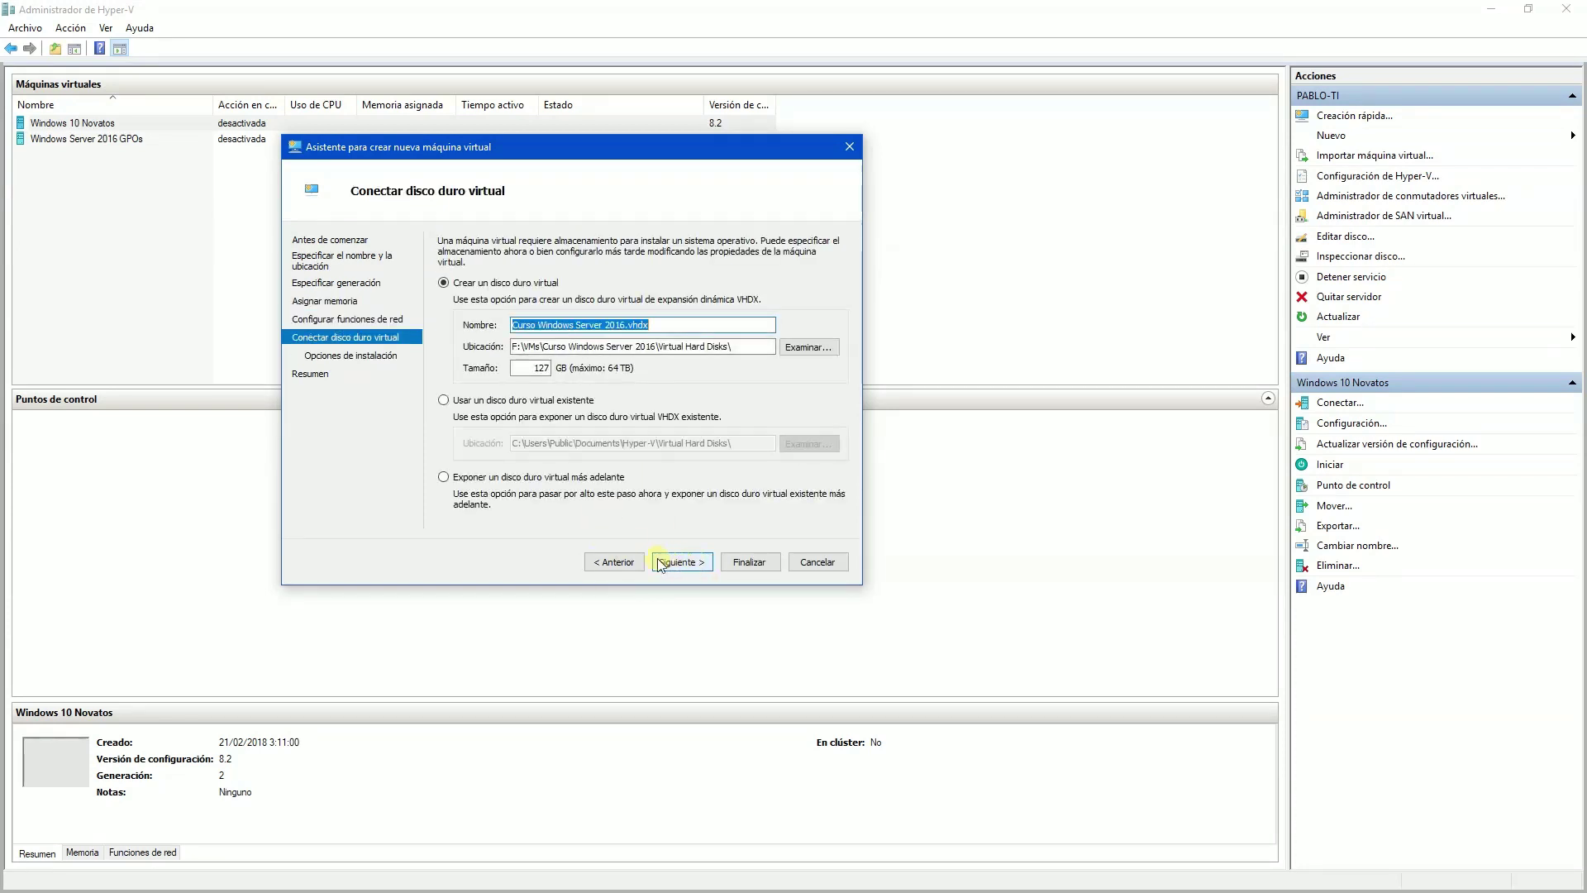
click(479, 400)
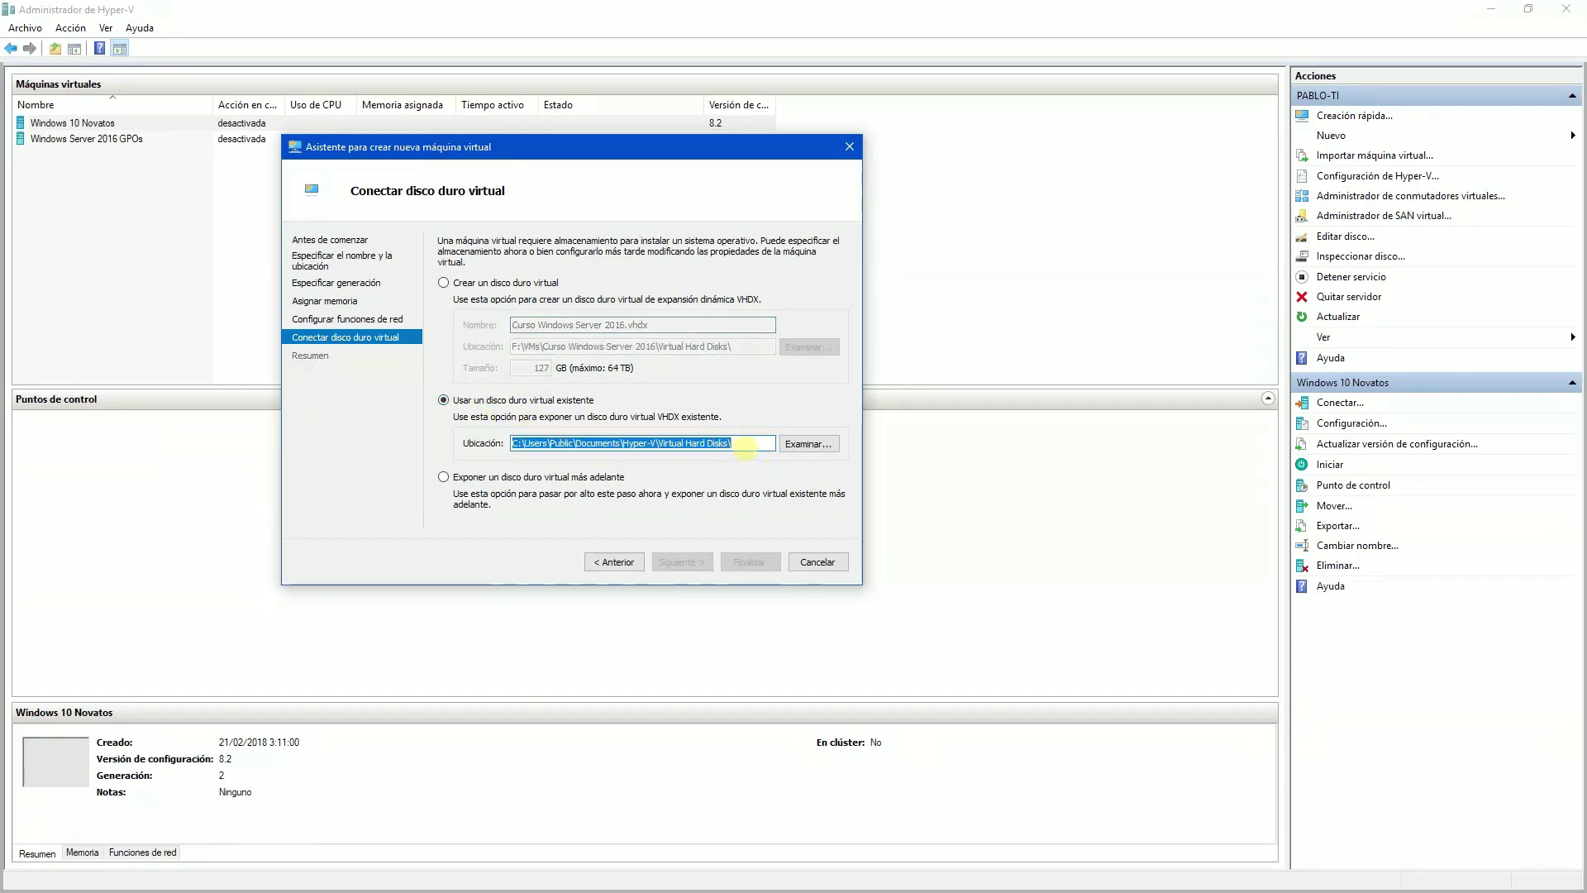
Try to set the existing disk's location by hand to Curso Windows Server 2016\Virtual Hard Disks\.
click(745, 443)
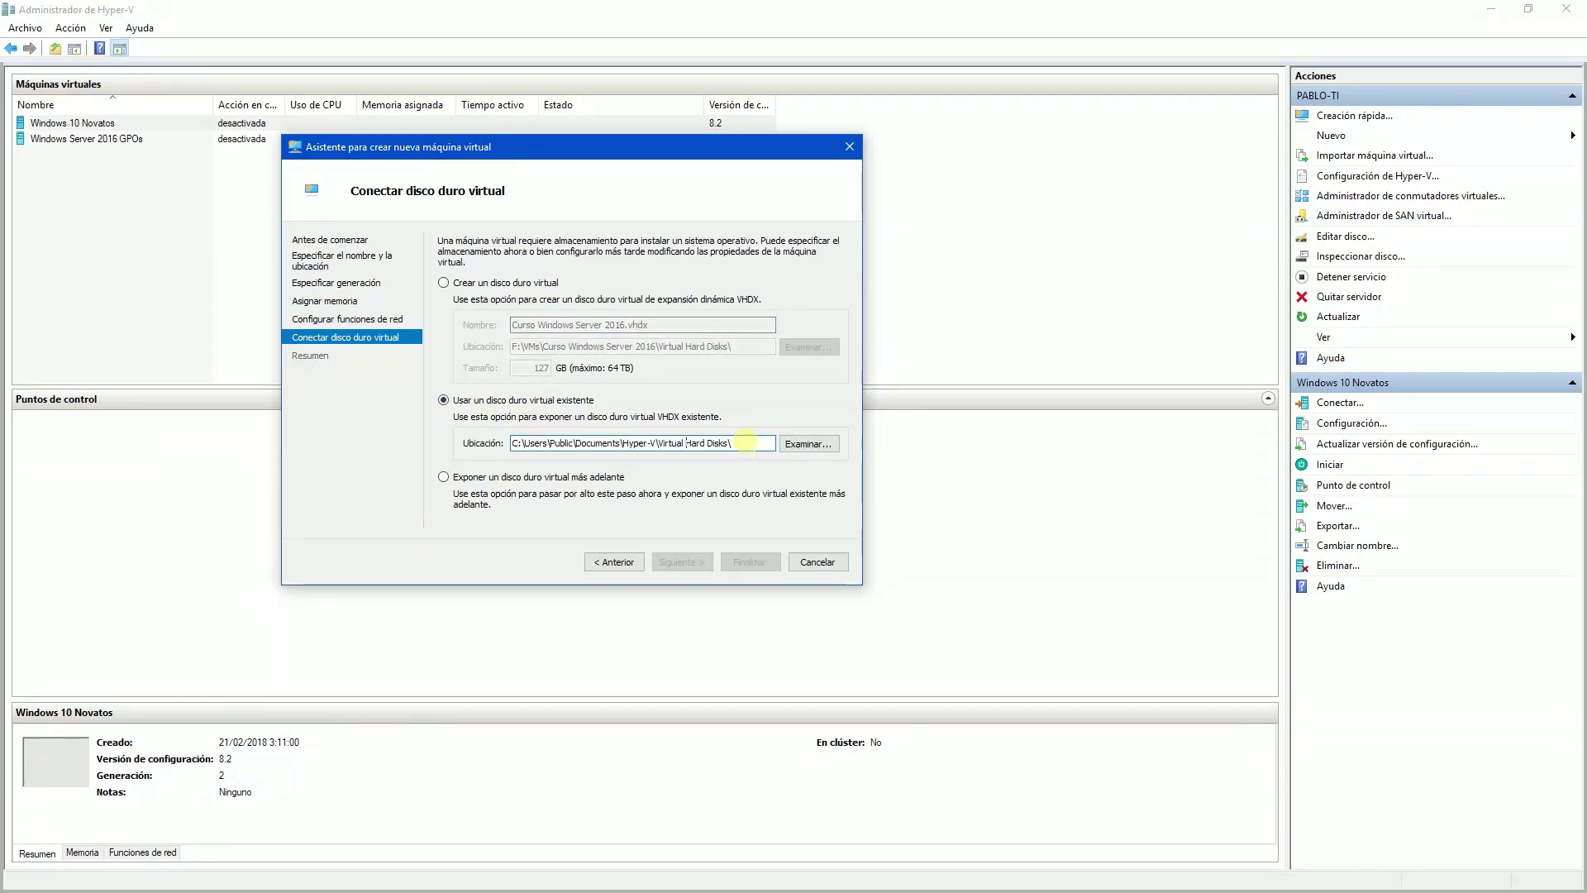
key(shift+Left)
key(shift+Left)
key(shift+Left)
key(shift+Left)
key(shift+Left)
key(shift+Left)
key(shift+Left)
key(shift+Left)
key(shift+Left)
key(shift+Left)
key(shift+Left)
key(shift+Left)
key(shift+Left)
key(shift+Left)
key(shift+Left)
key(shift+Left)
key(shift+Left)
key(shift+Left)
key(shift+Left)
key(shift+Left)
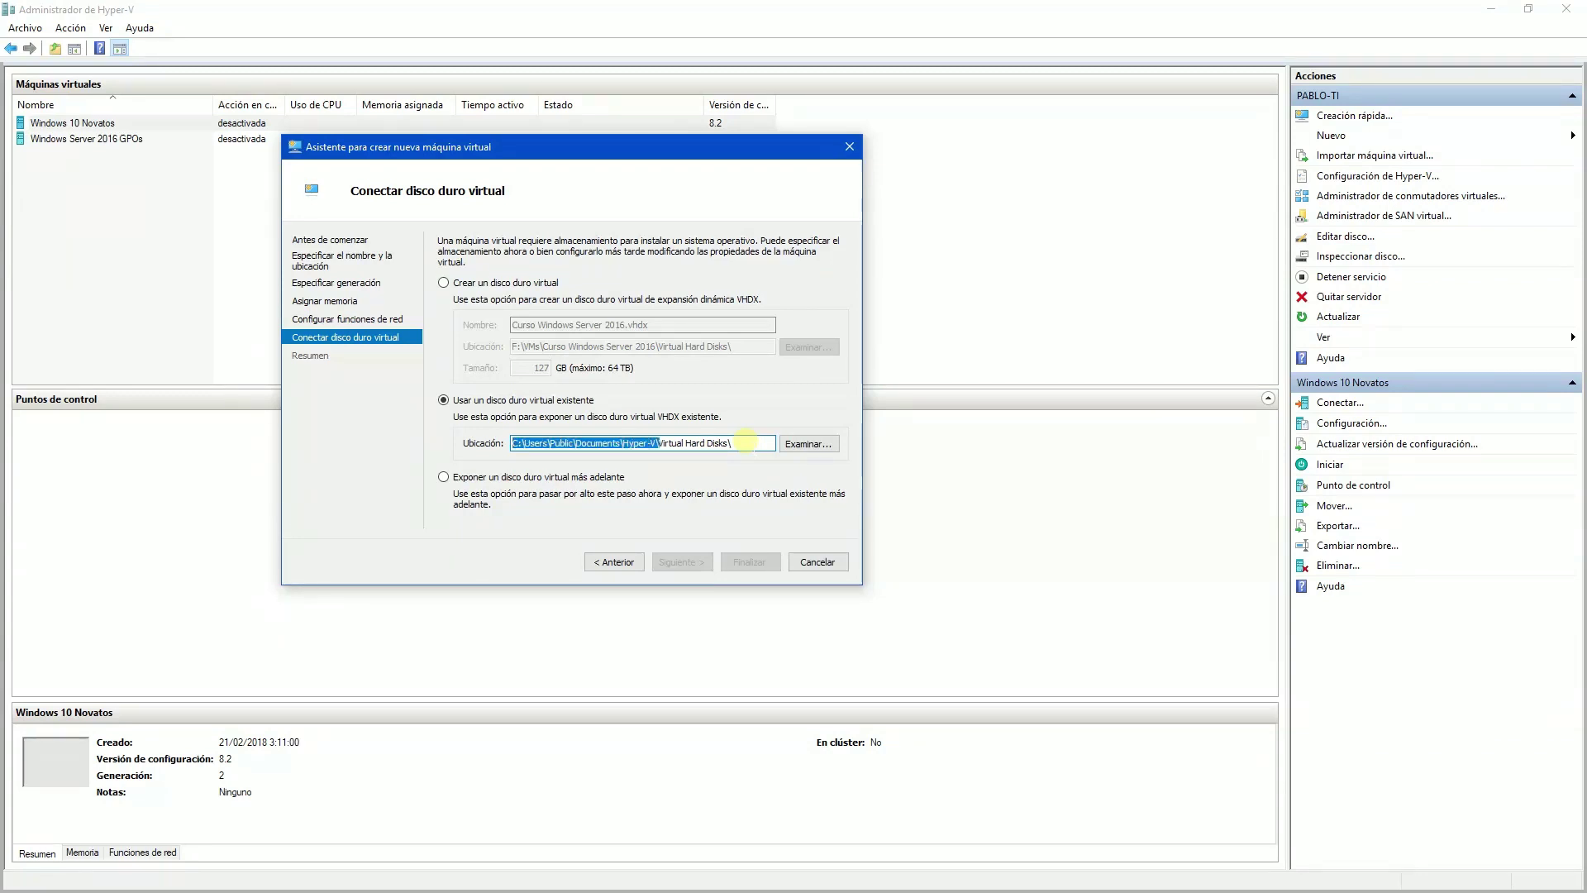
key(ctrl+v)
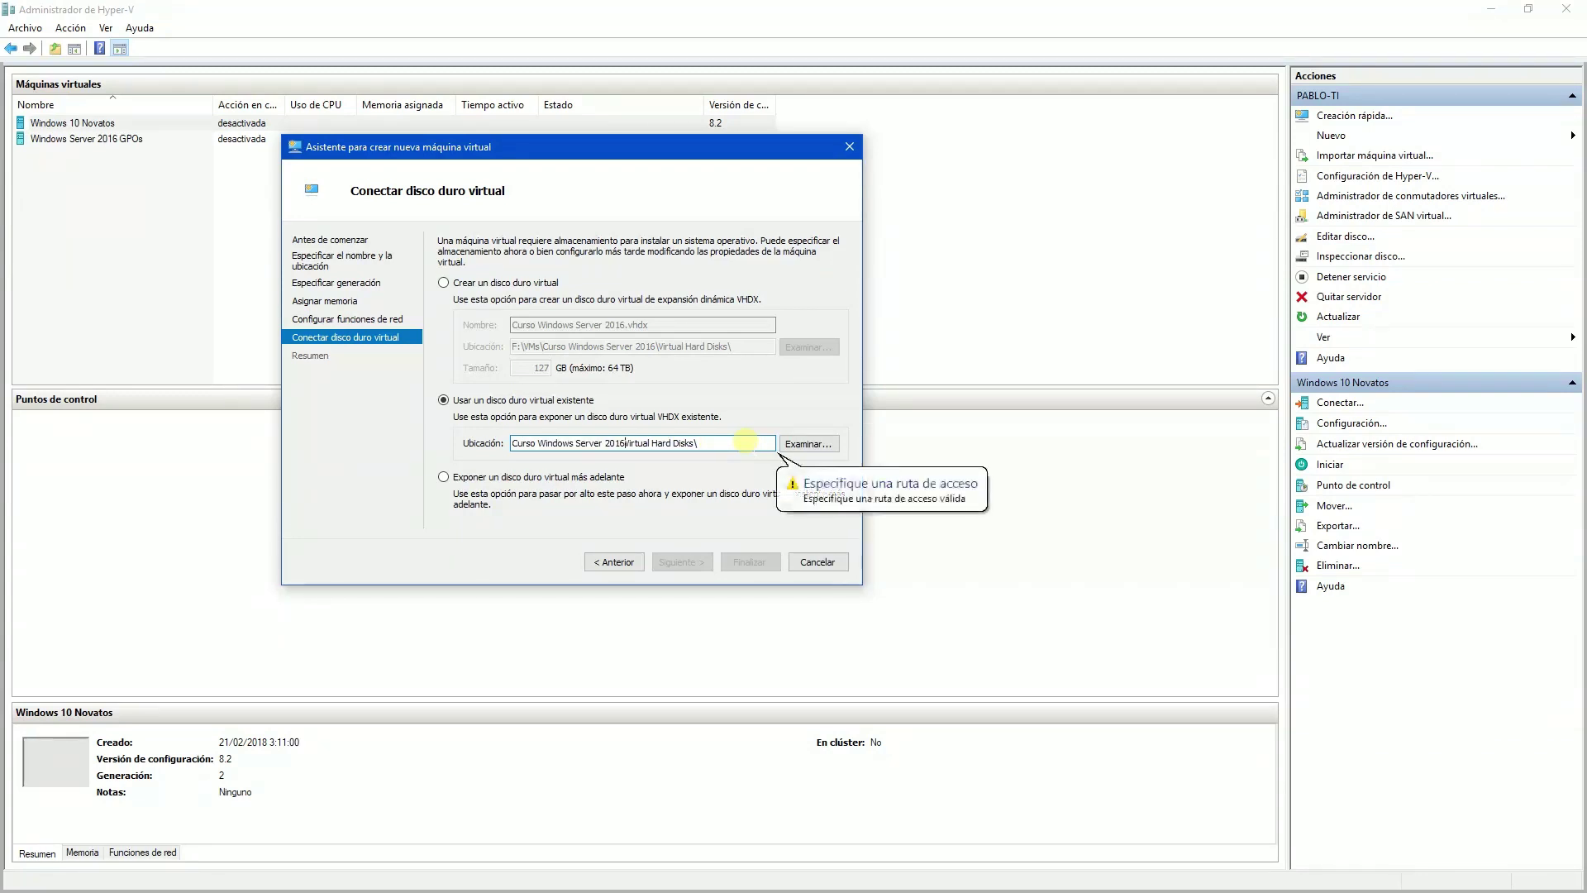
click(627, 443)
text(\)
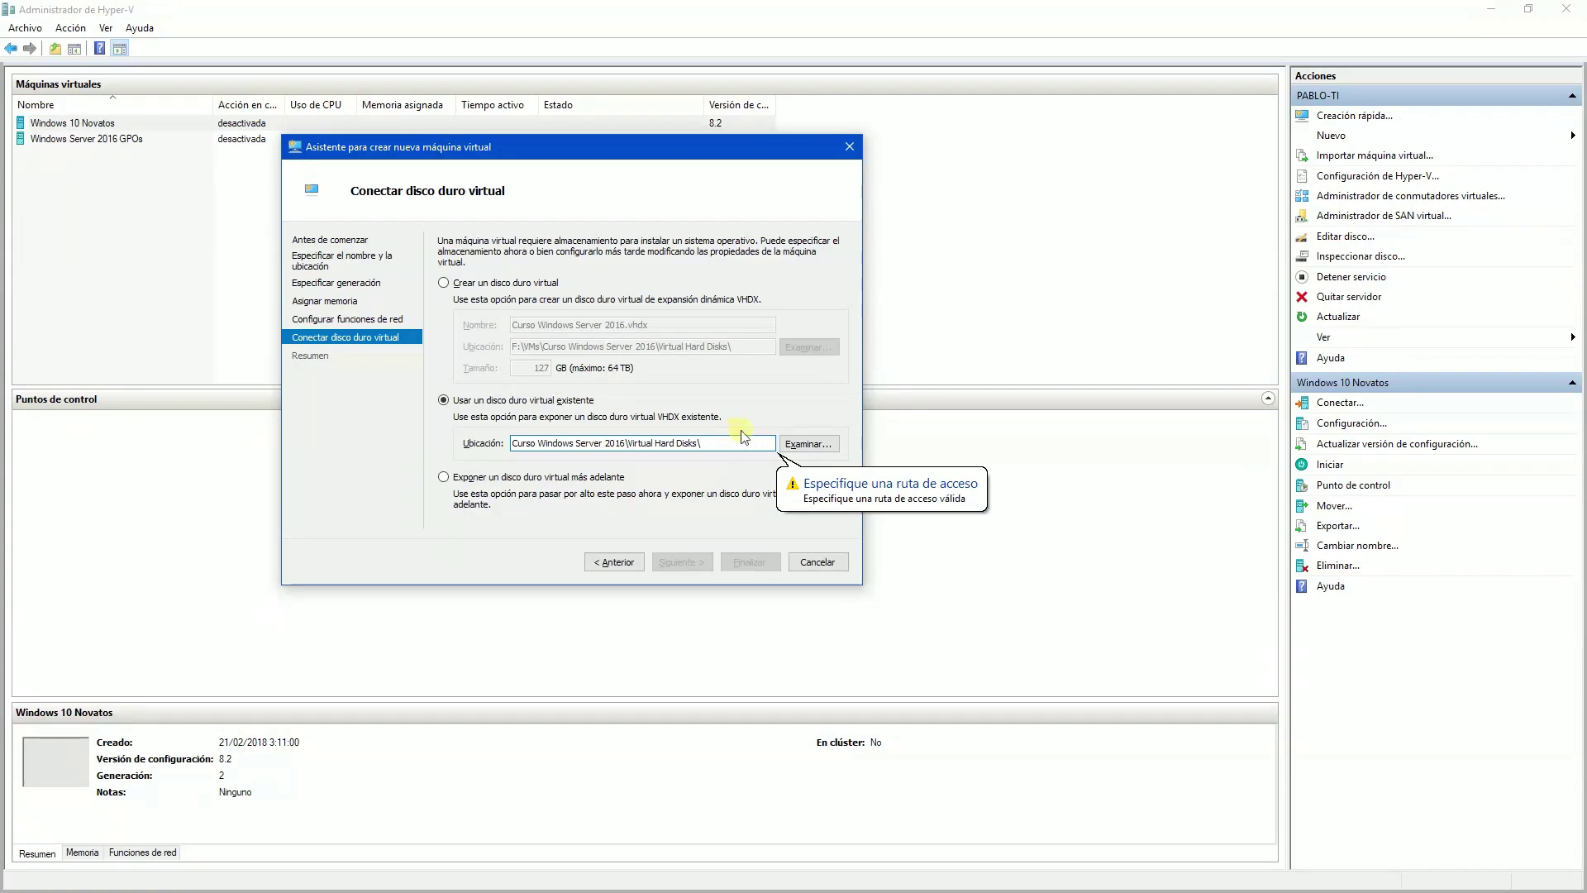
Browse to F:\VMs\Curso Windows Server 2016\Virtual Hard Disks and choose Curso Windows Server 2016.vhdx as the existing virtual hard disk.
click(806, 444)
scroll(479, 430, down, 6)
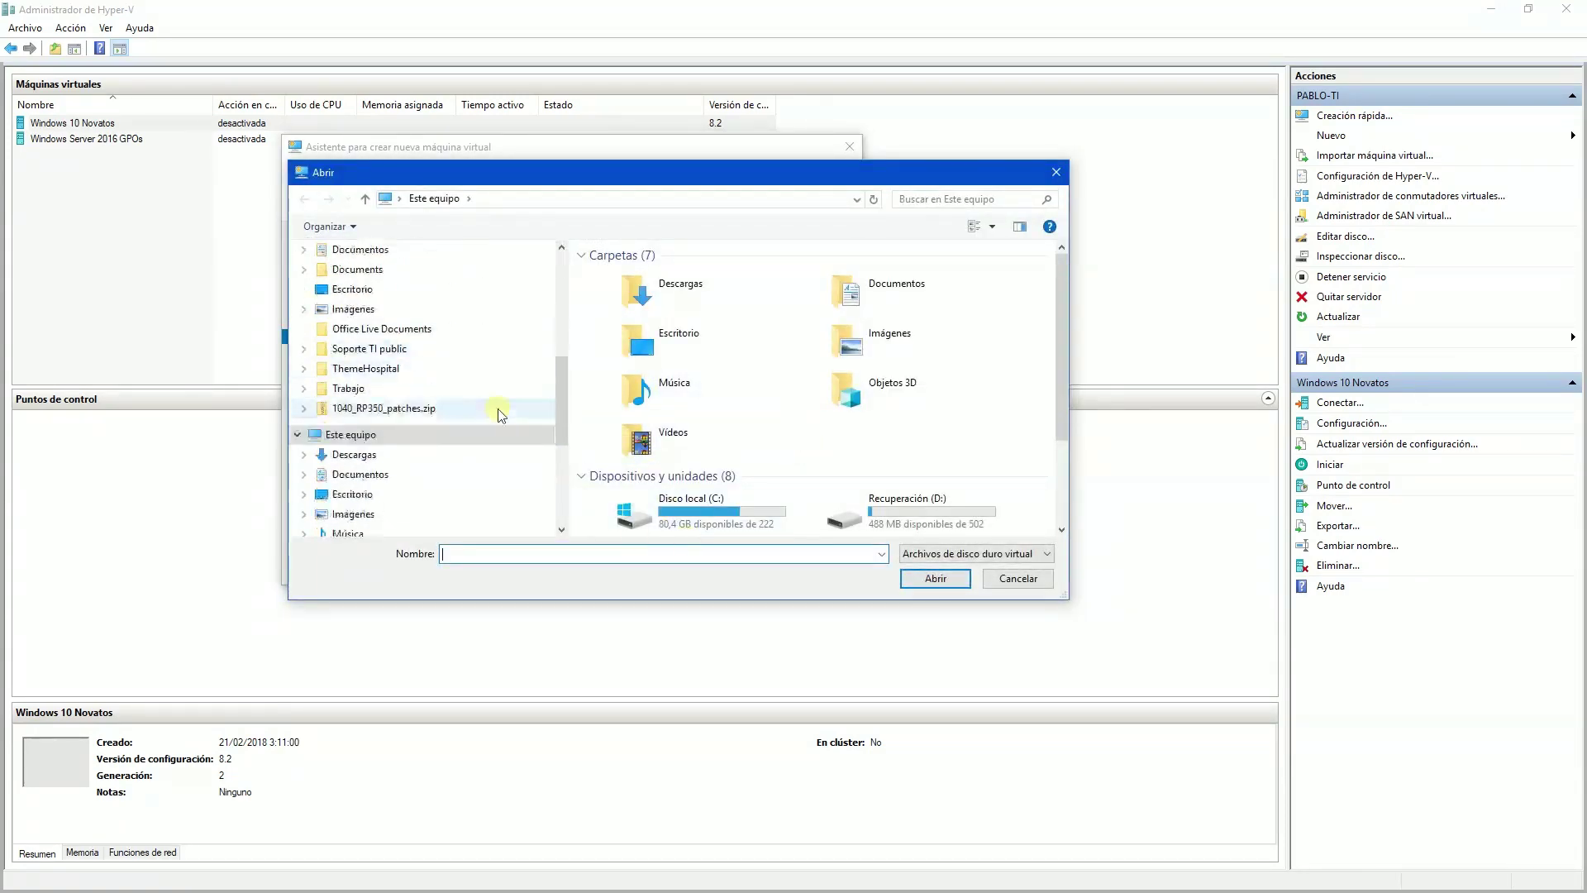
scroll(476, 447, down, 2)
click(356, 408)
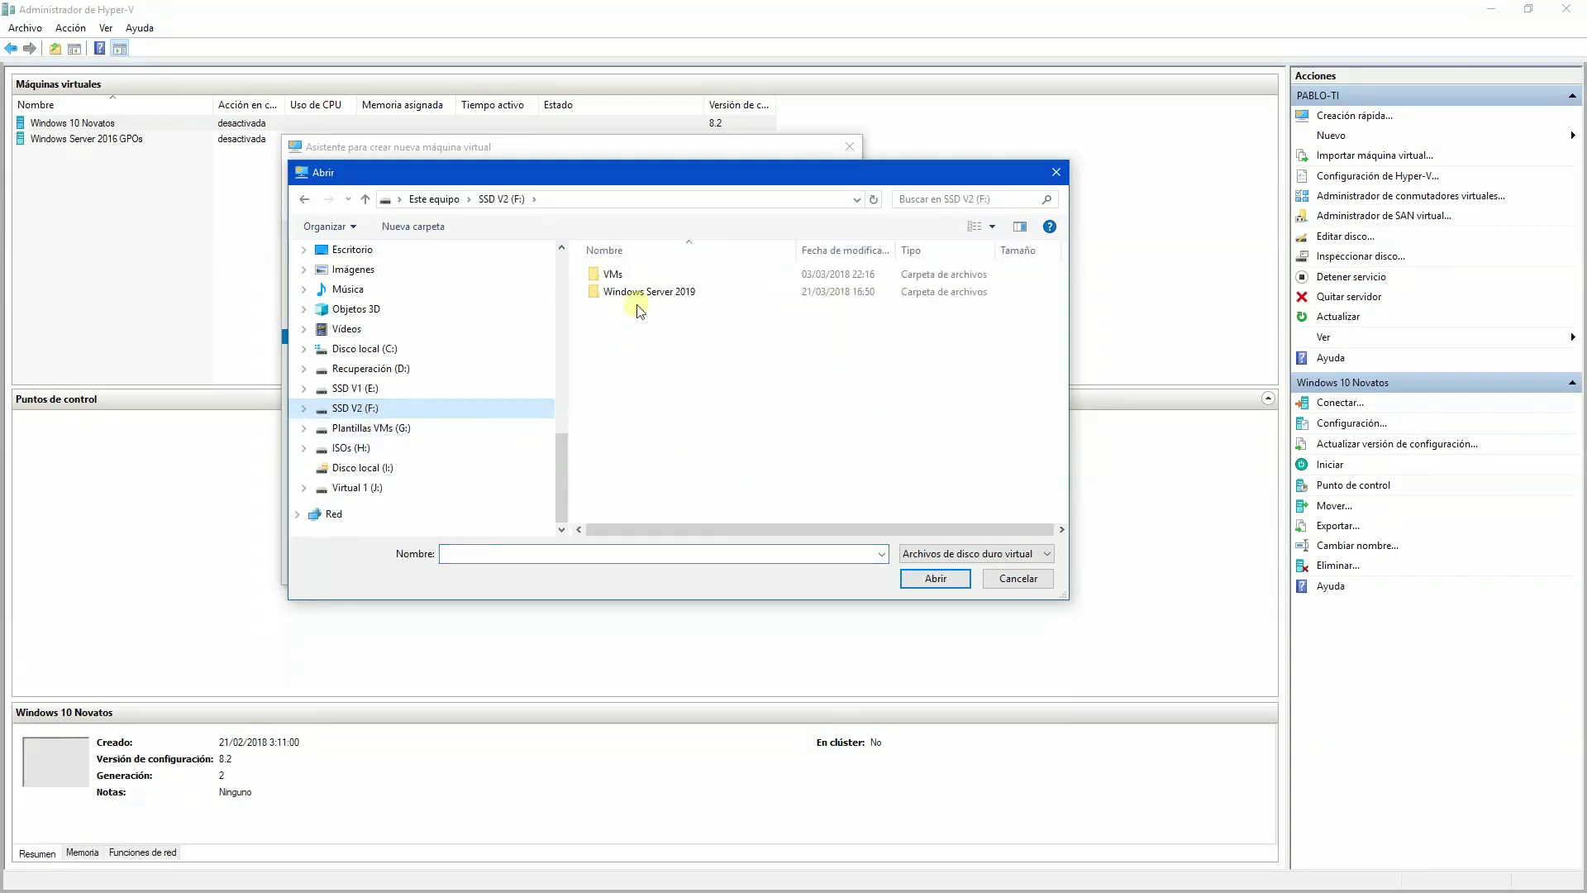
double_click(610, 273)
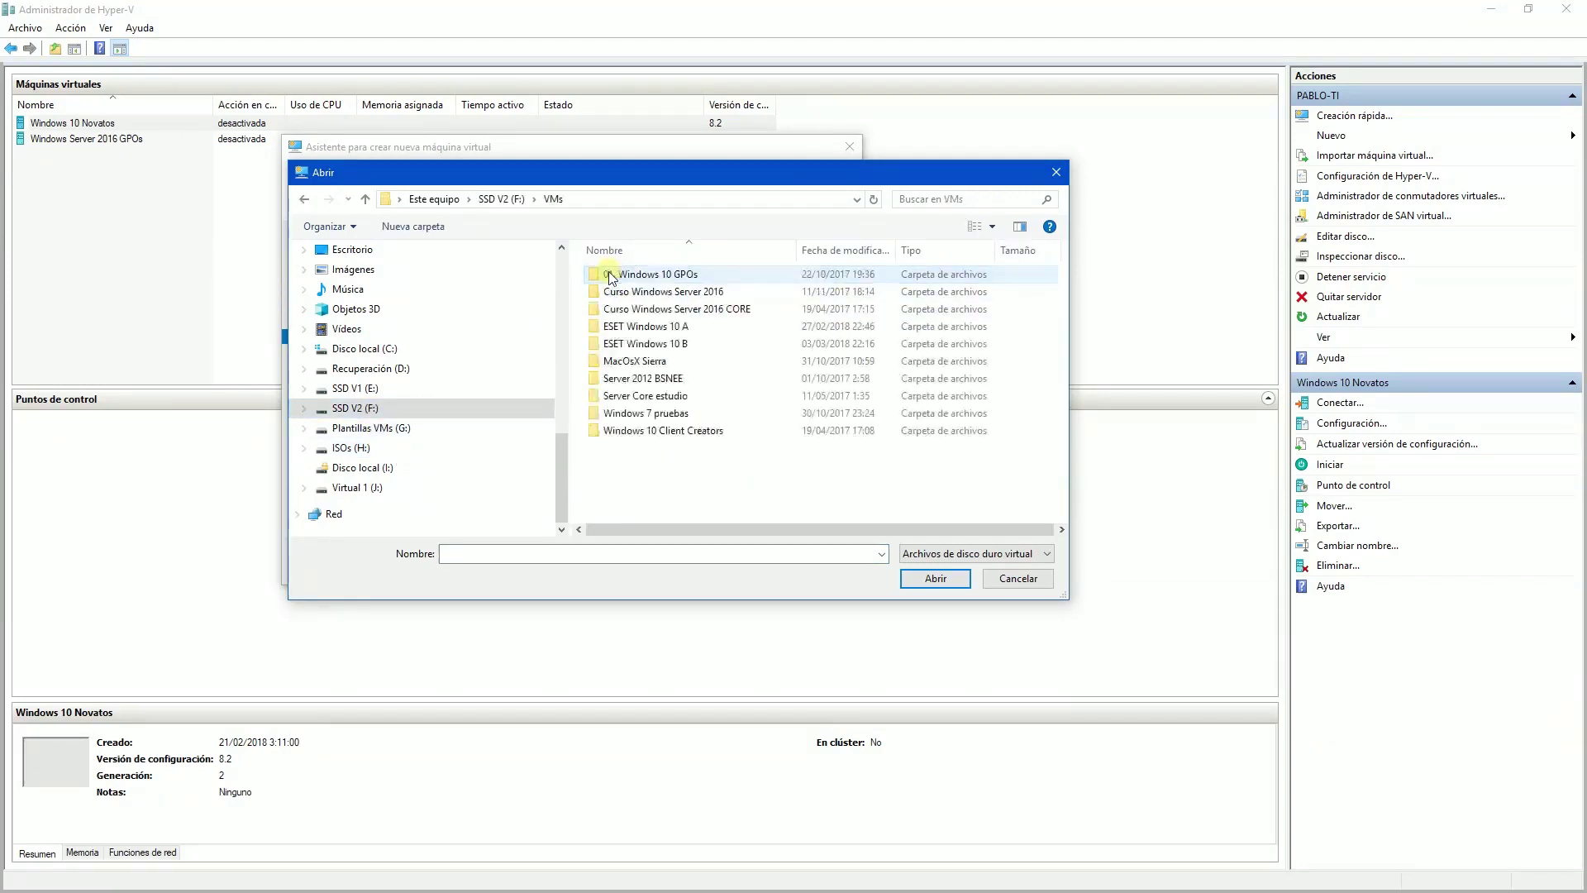
double_click(658, 293)
double_click(662, 294)
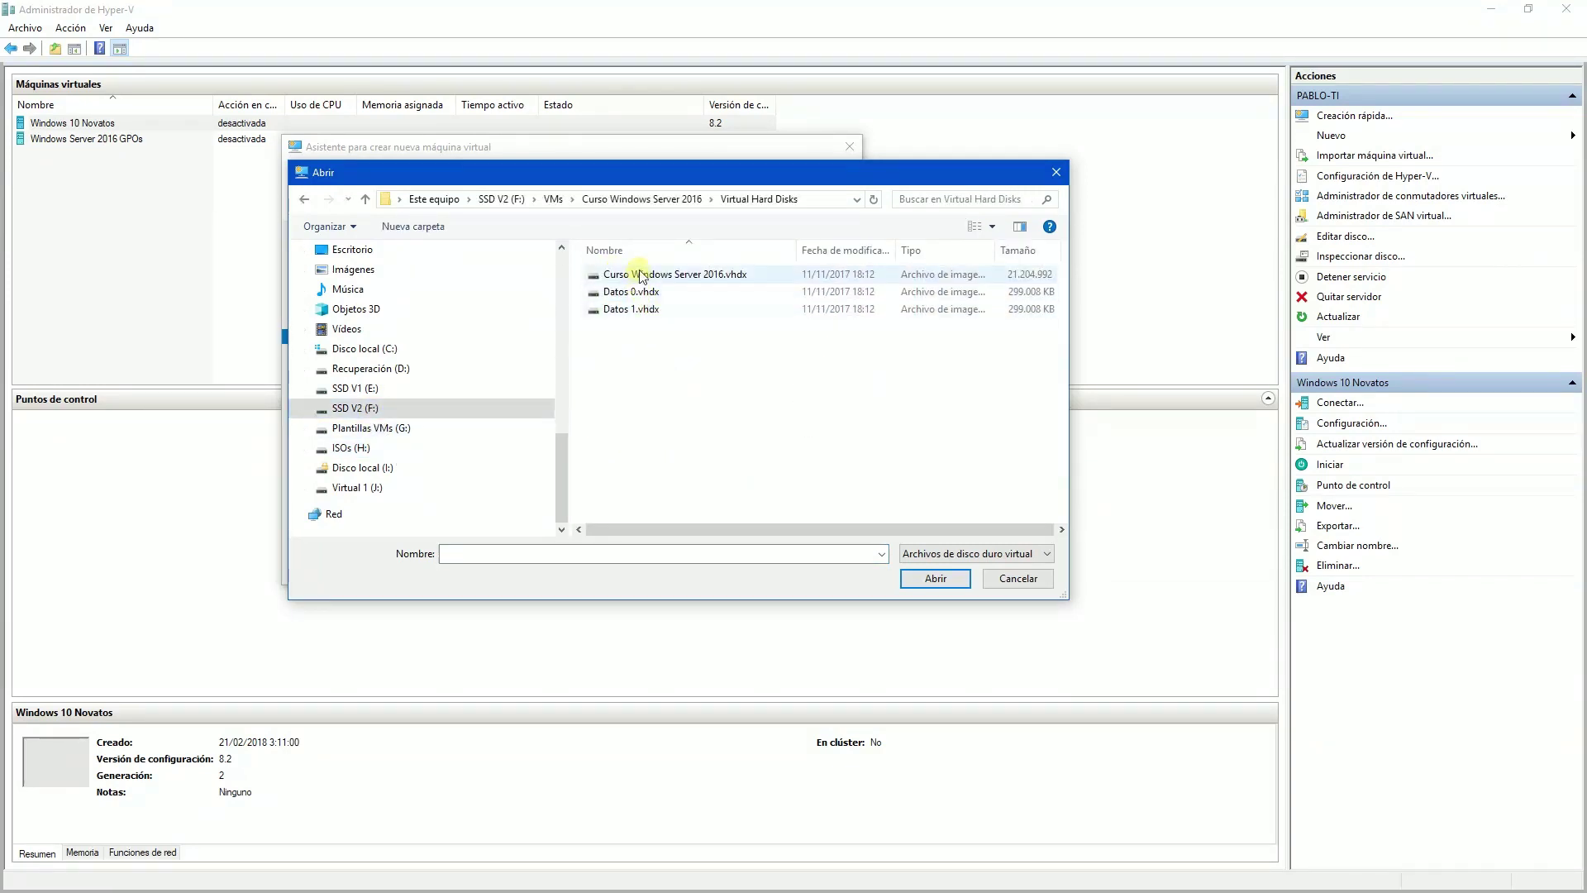
click(637, 273)
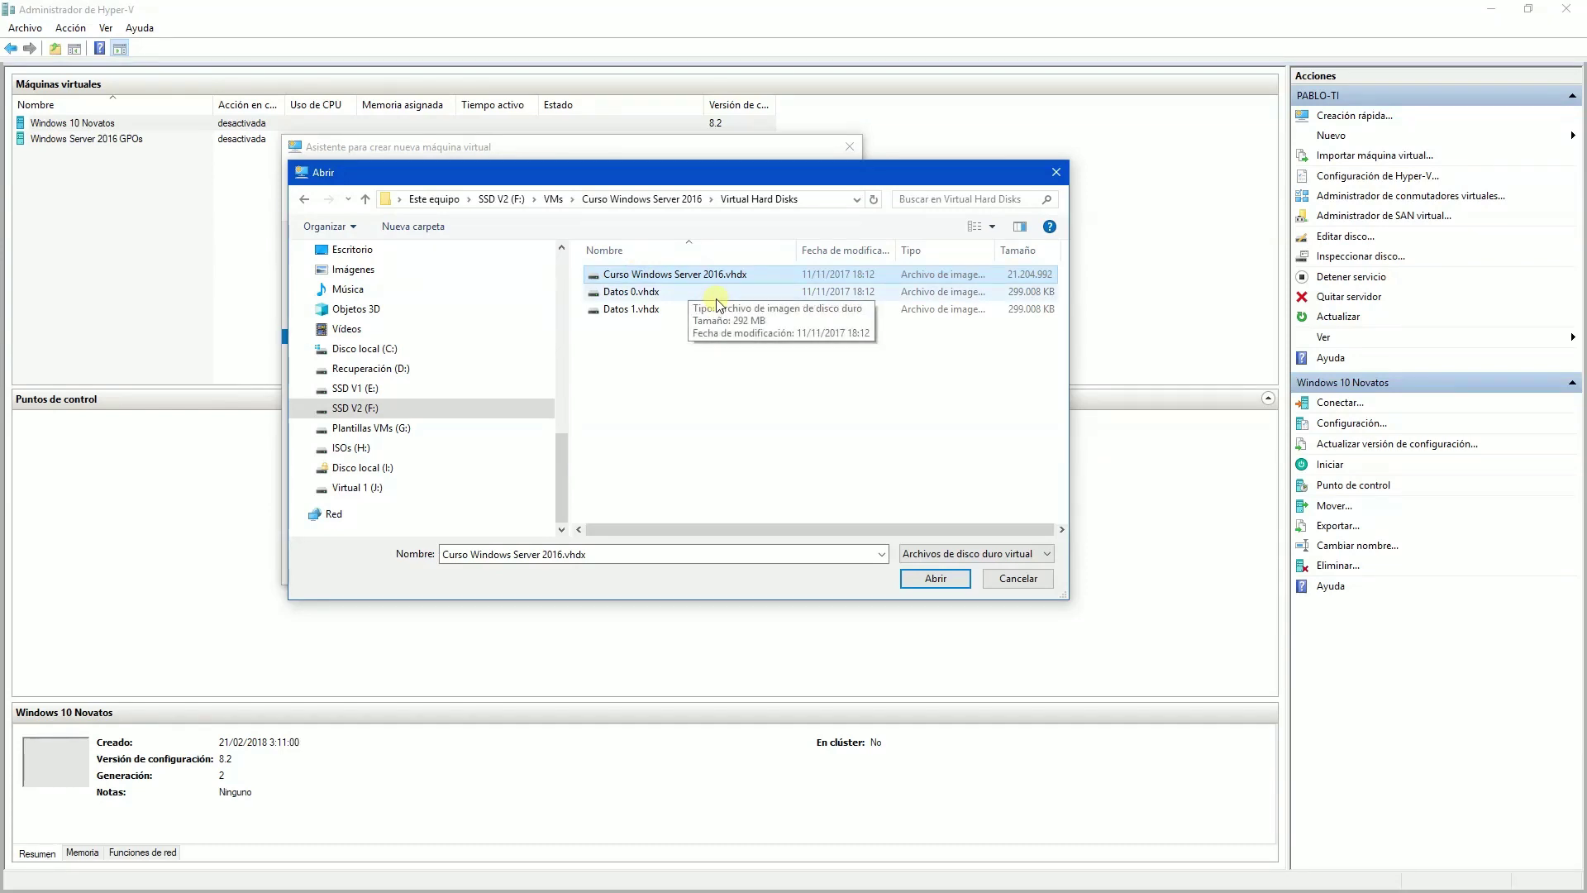
key(Return)
Finish creating the Curso Windows Server 2016 virtual machine and start it.
click(673, 560)
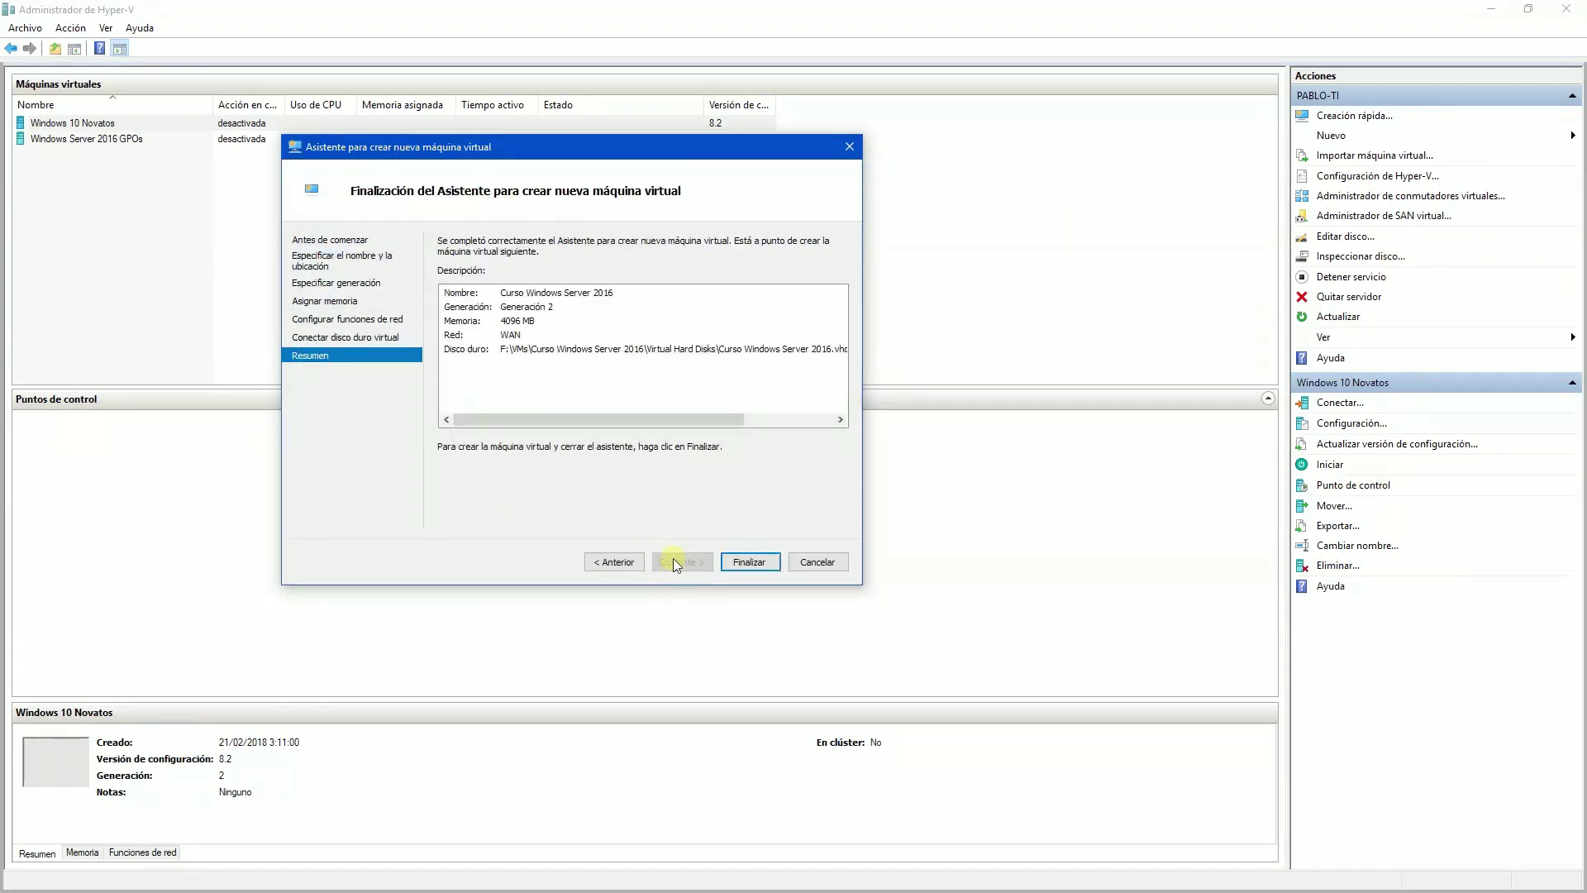
click(746, 560)
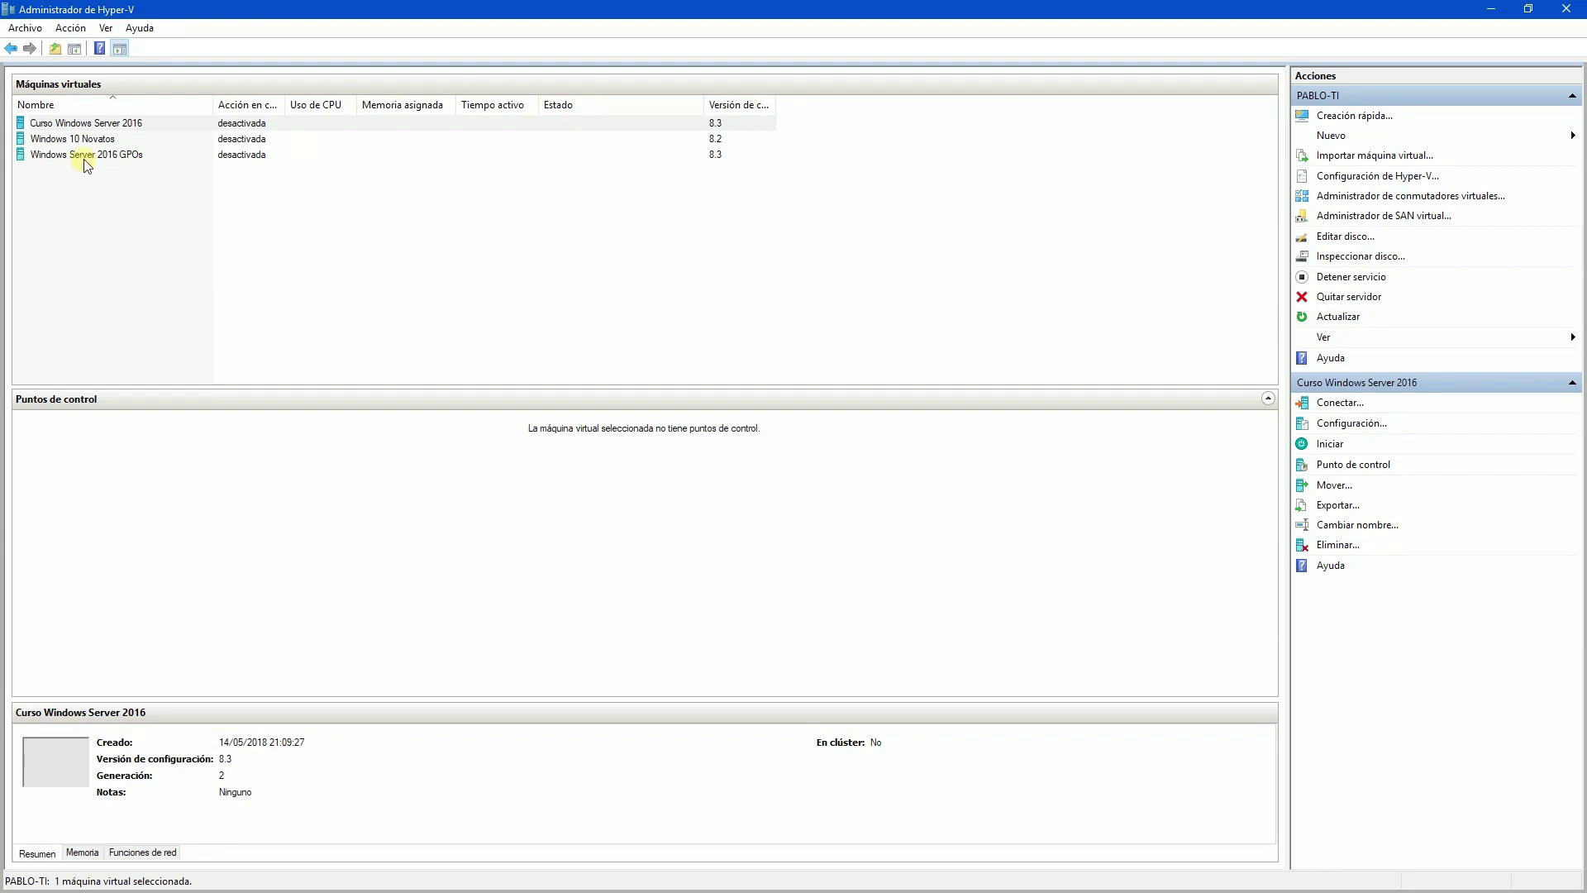
right_click(101, 121)
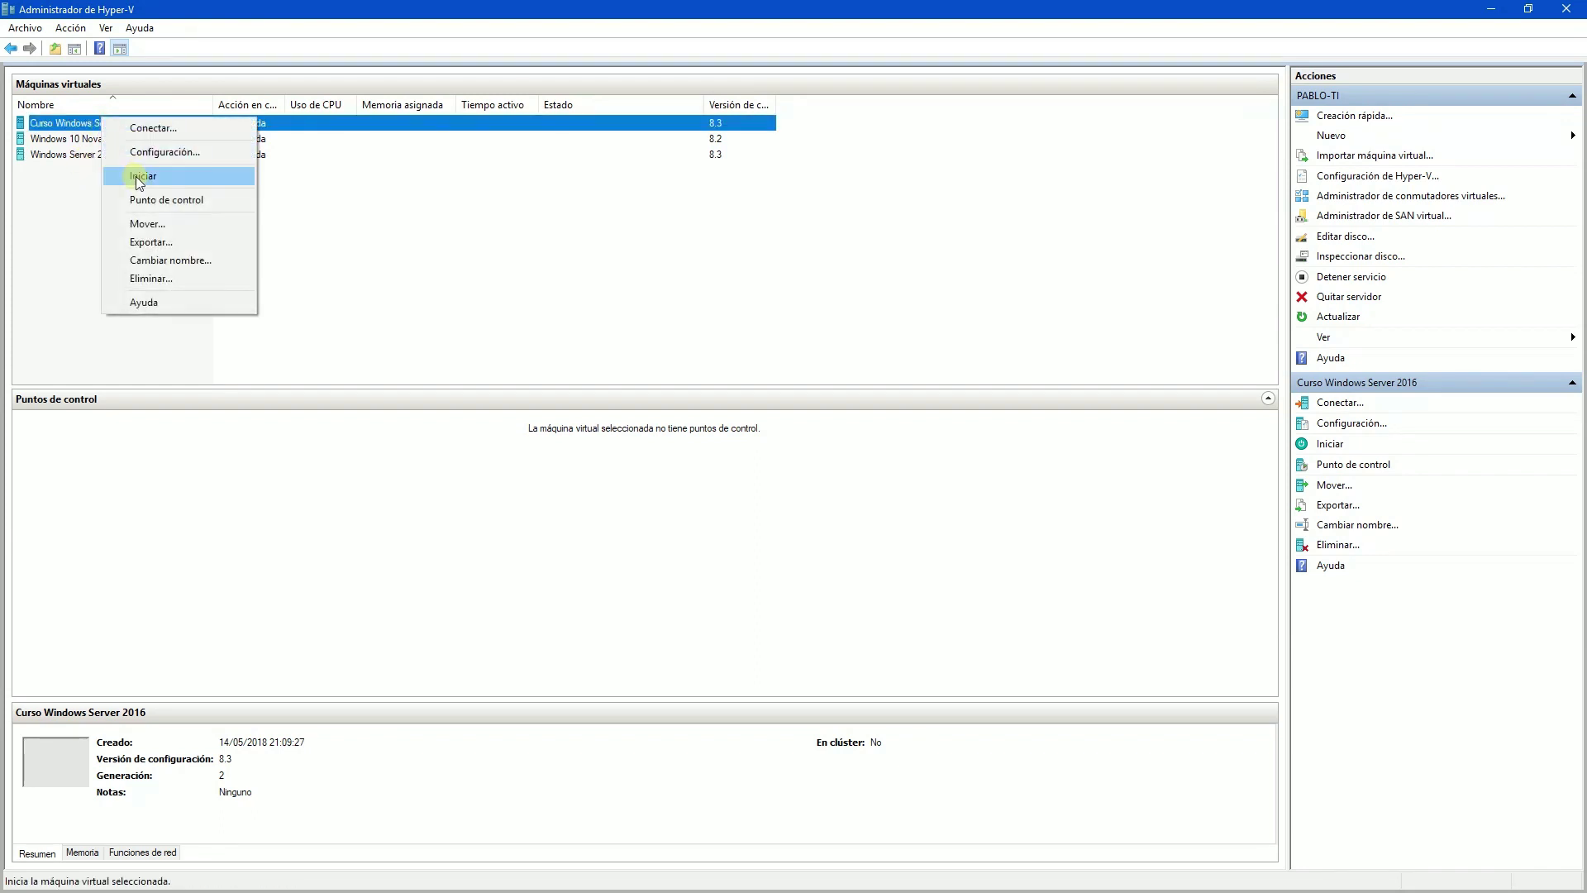
click(140, 176)
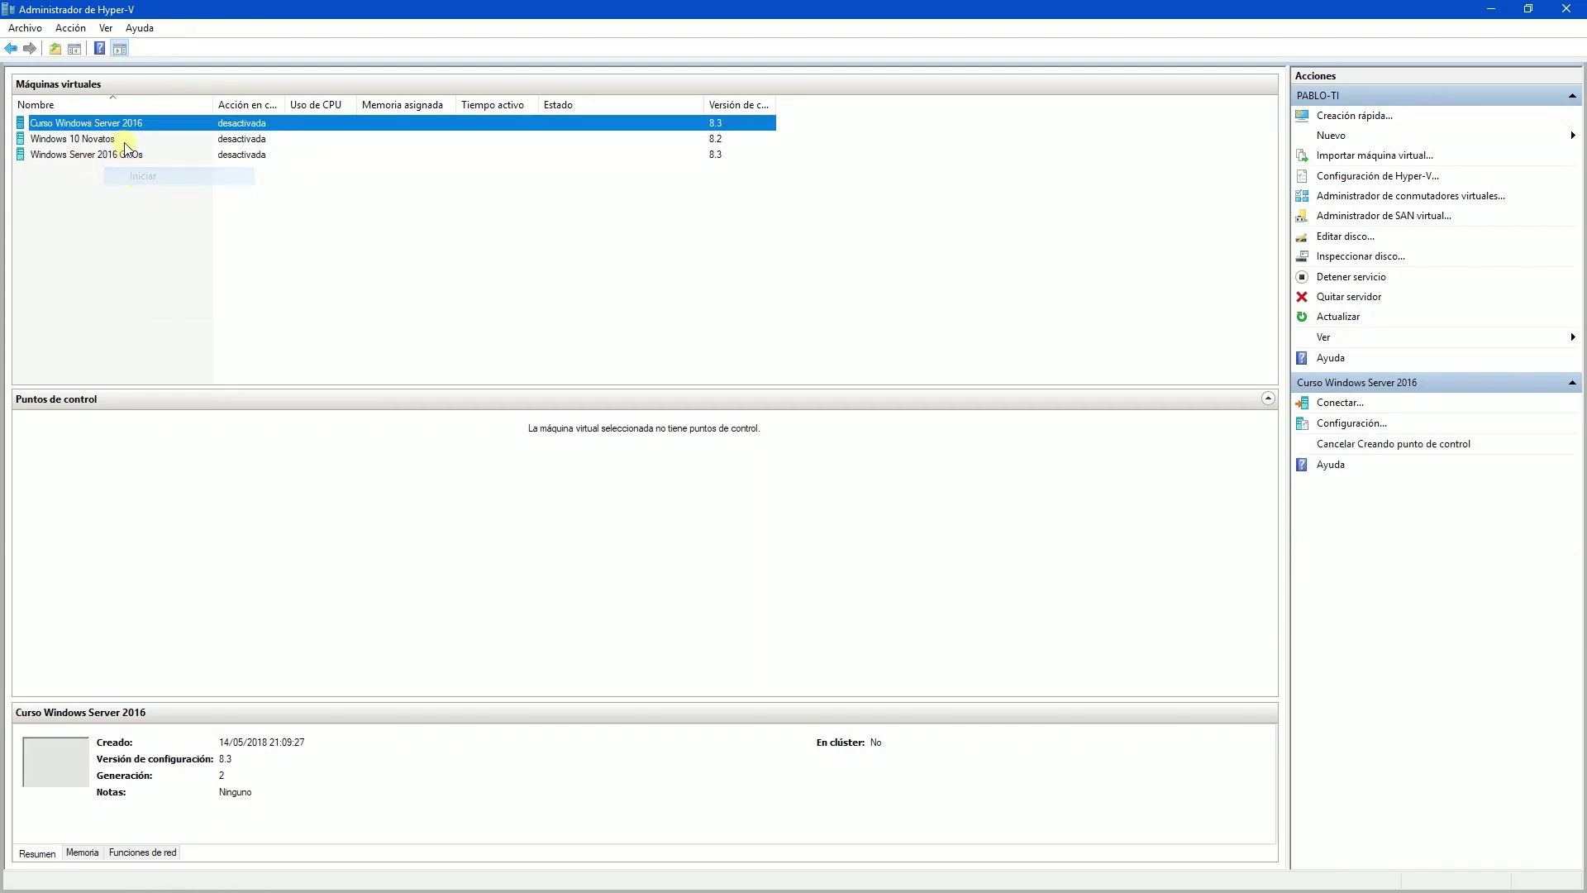
Connect to the running Curso Windows Server 2016 virtual machine and move its connection window slightly lower.
click(120, 138)
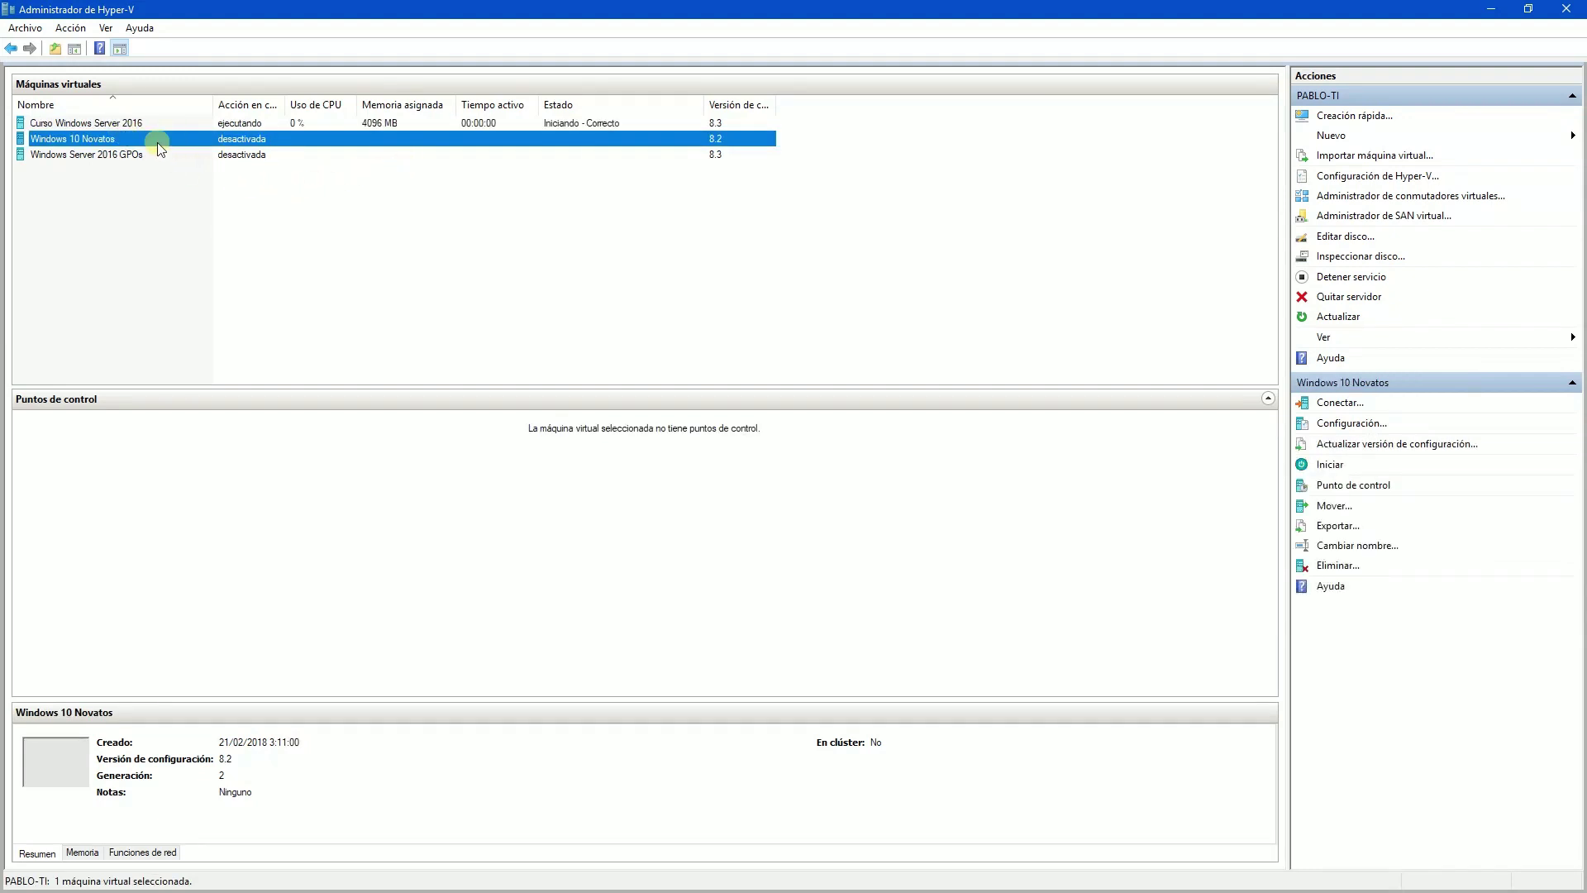
click(136, 123)
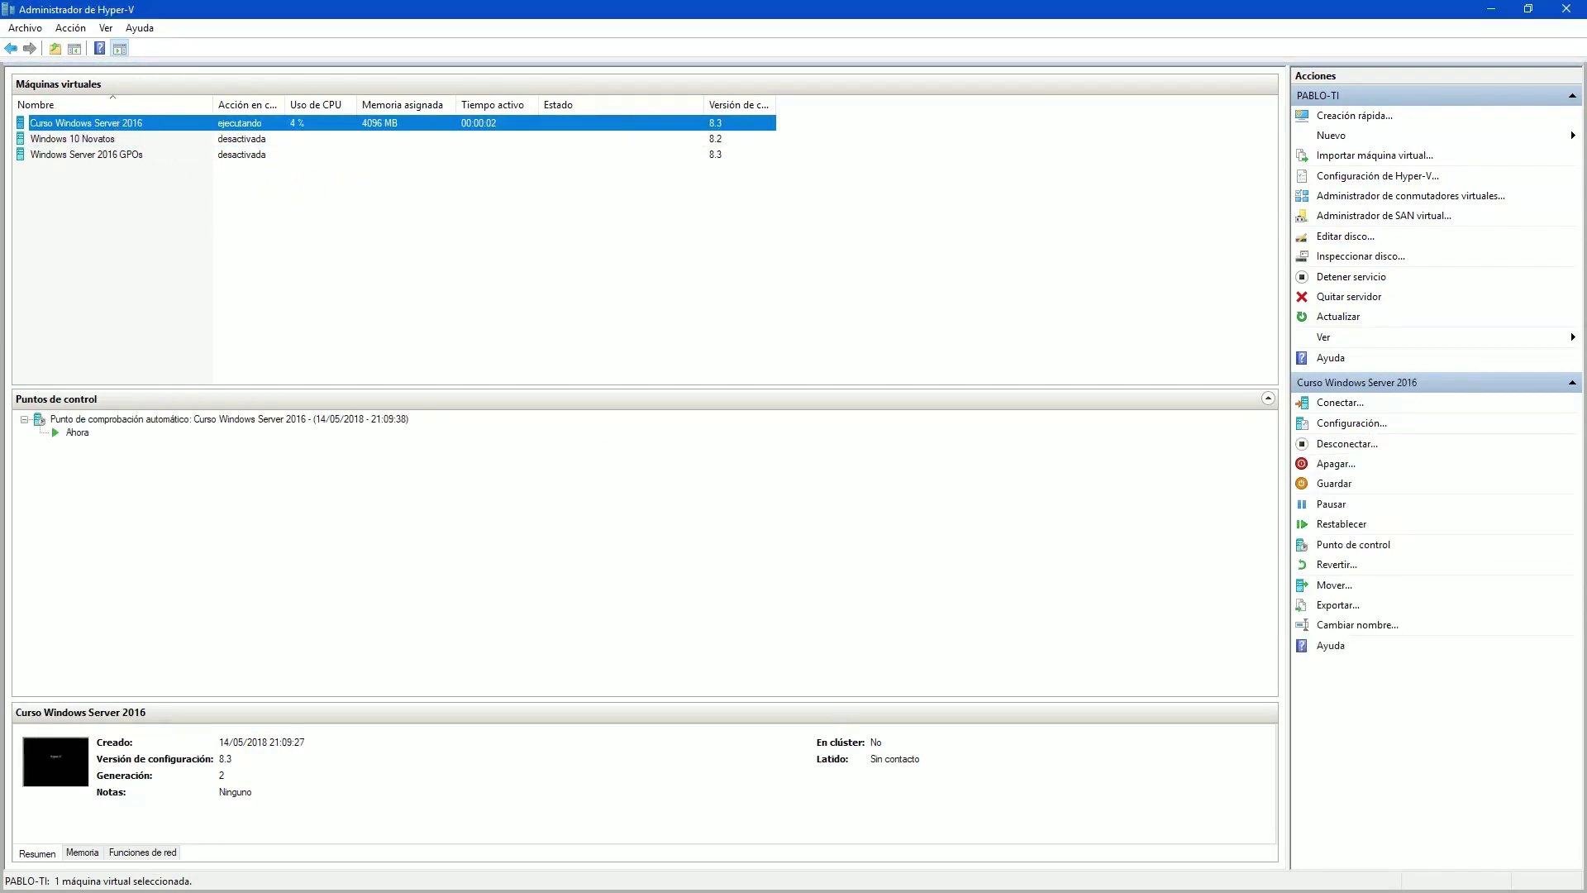
click(173, 129)
key(Down)
key(Up)
key(Return)
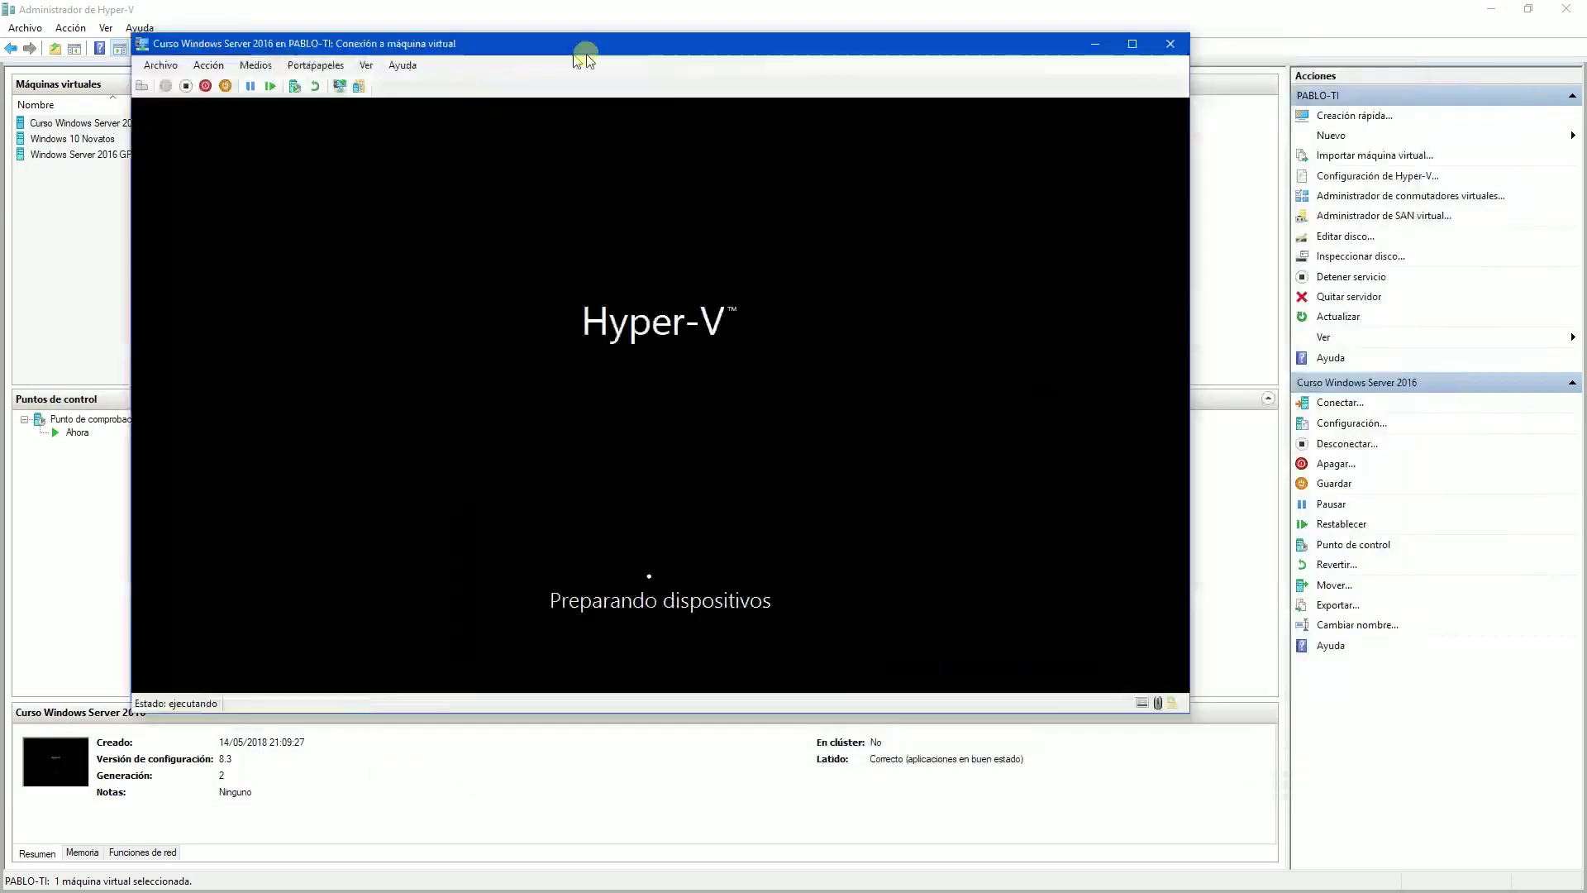
drag(578, 50, 567, 82)
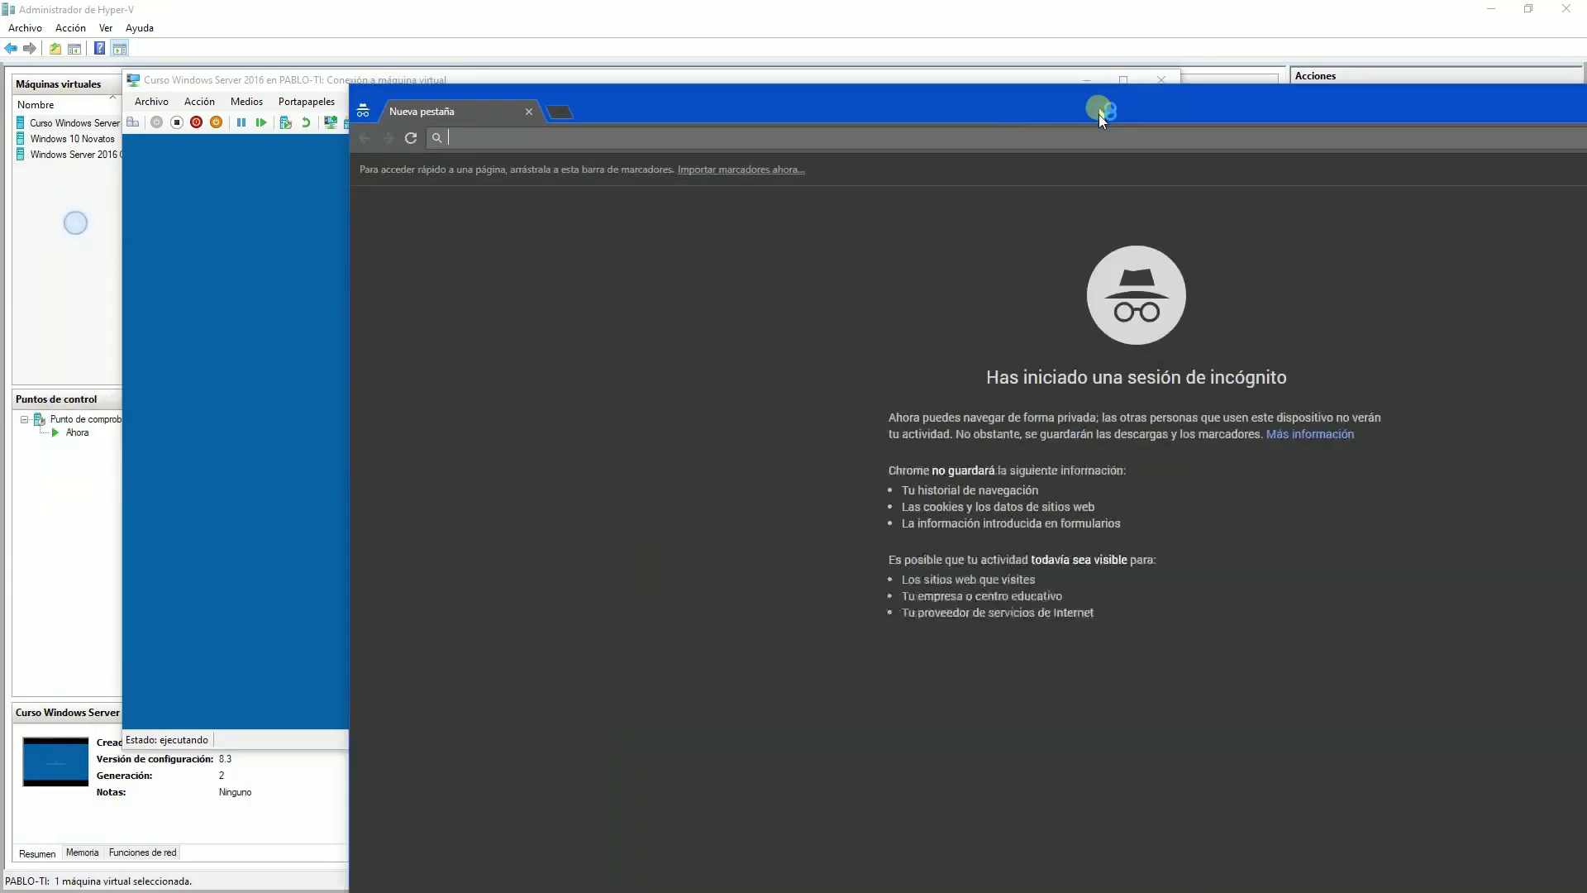
Switch to the incognito Chrome window, maximize it and go to youtube.com.
double_click(1108, 99)
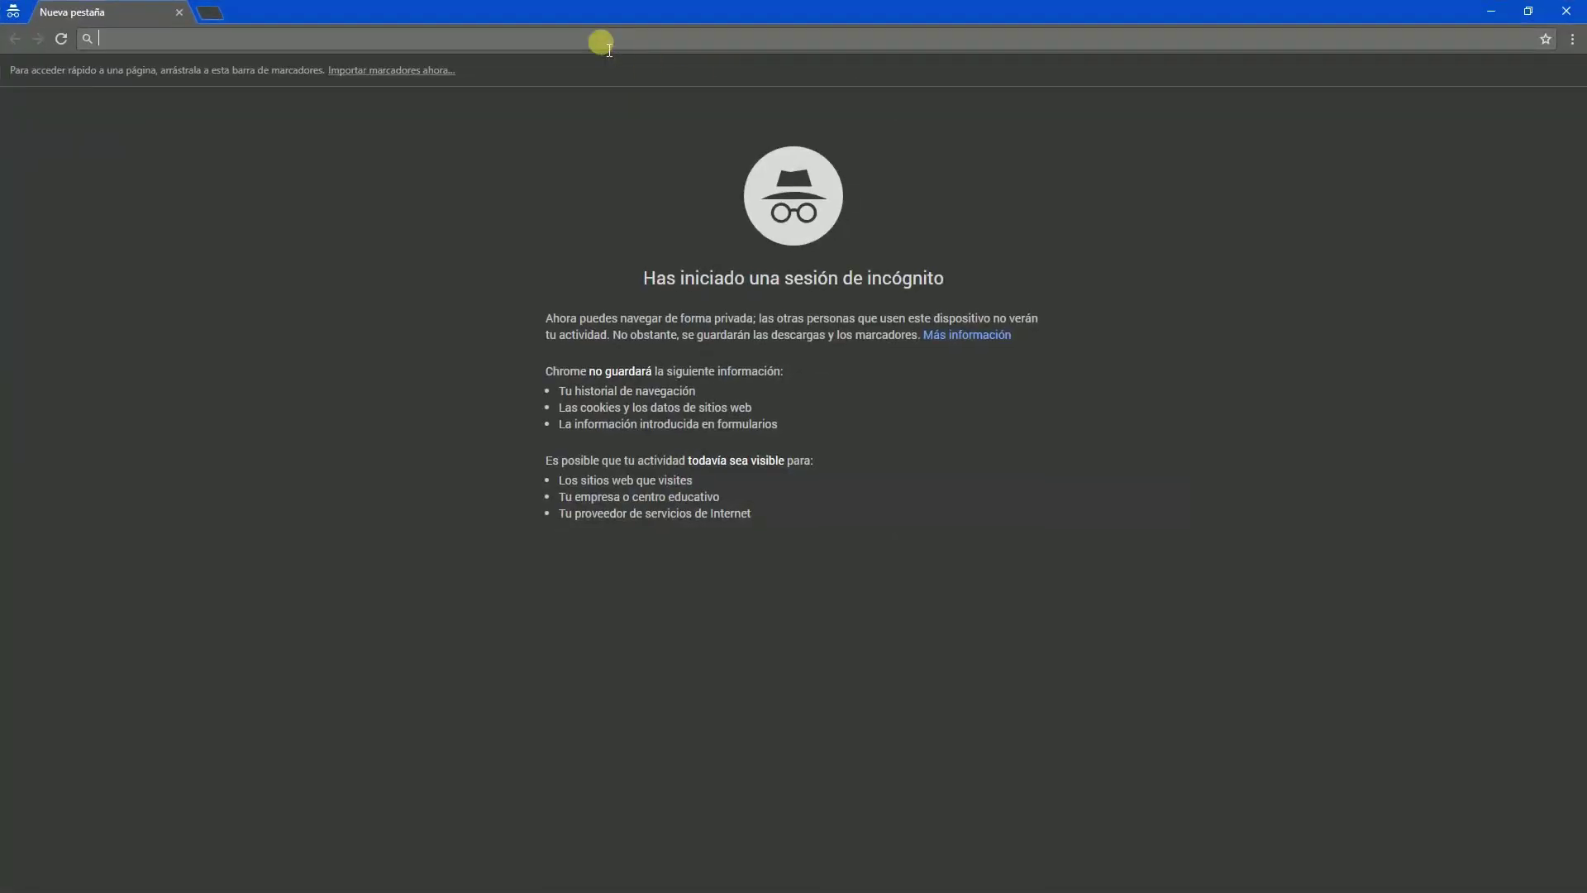
text(yoput)
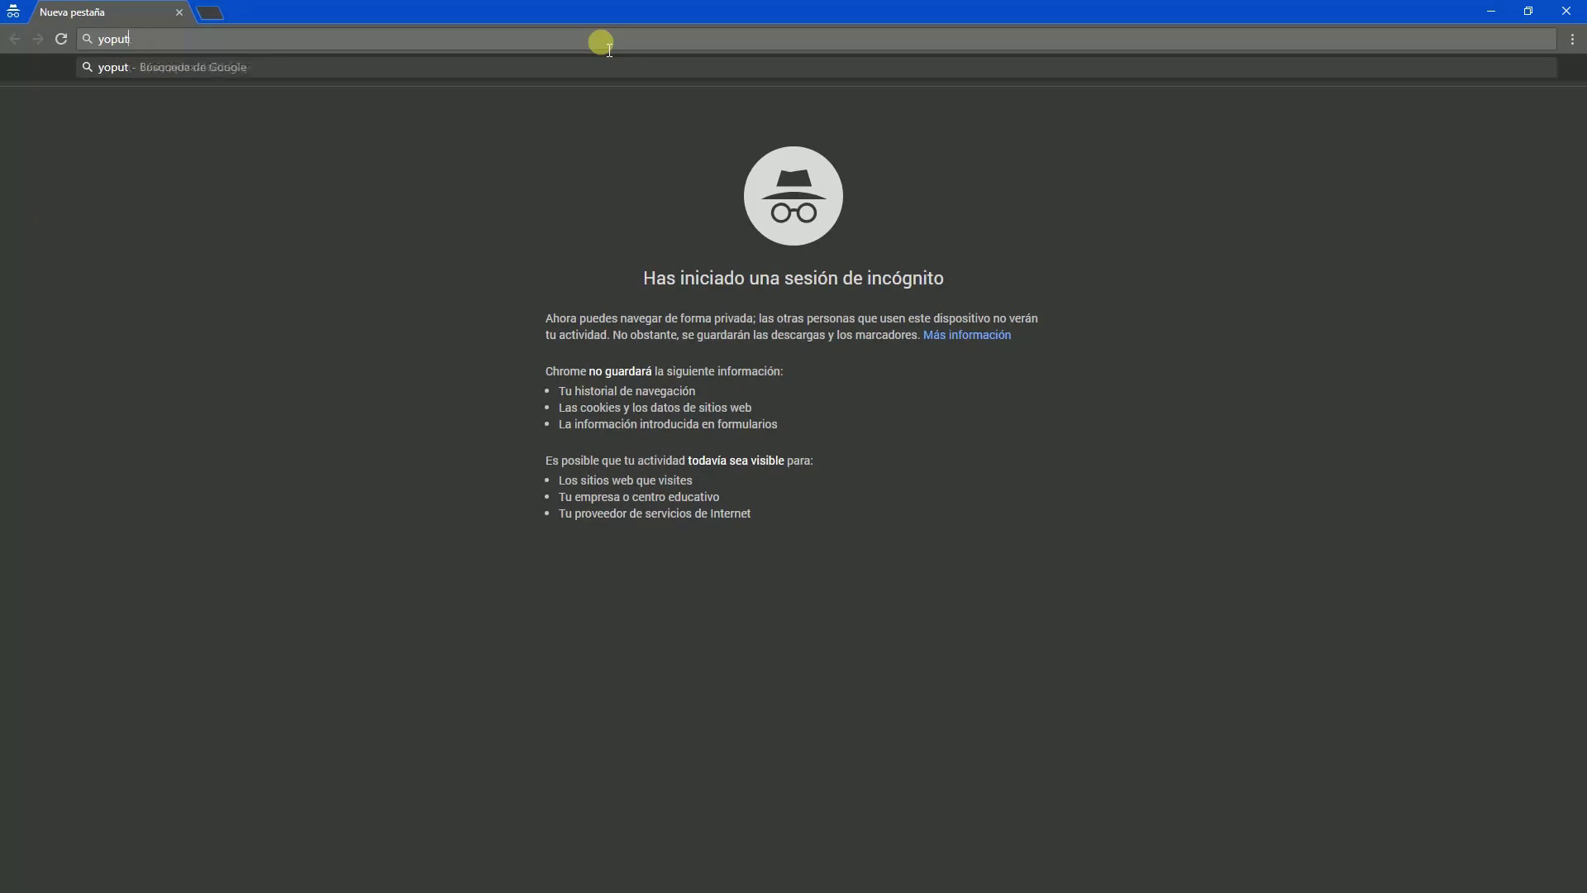
key(BackSpace)
key(BackSpace)
key(BackSpace)
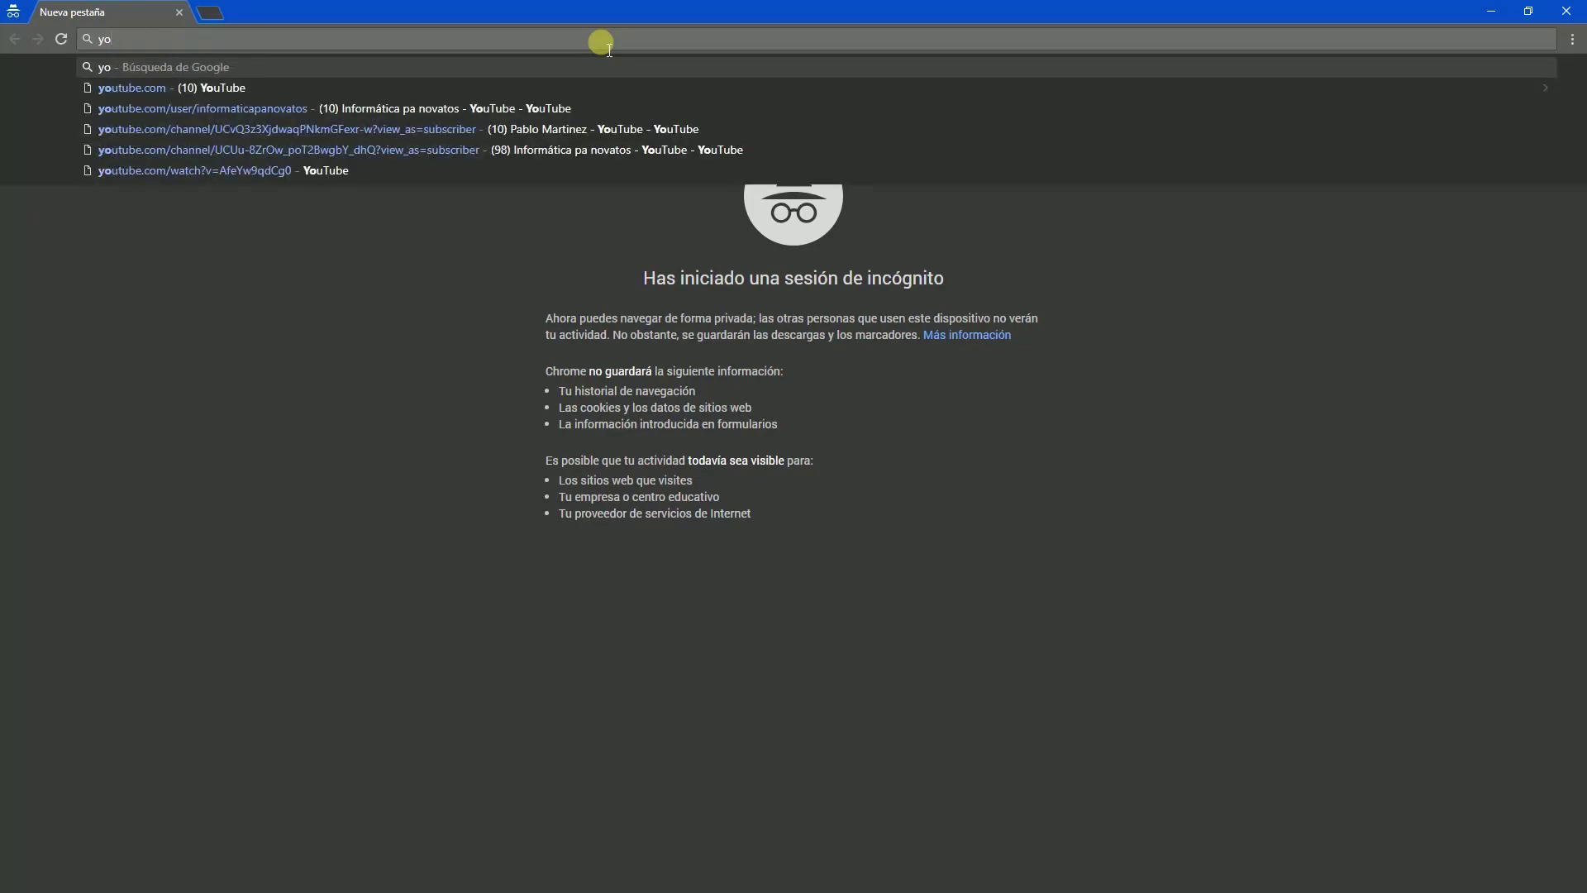
key(Down)
key(Return)
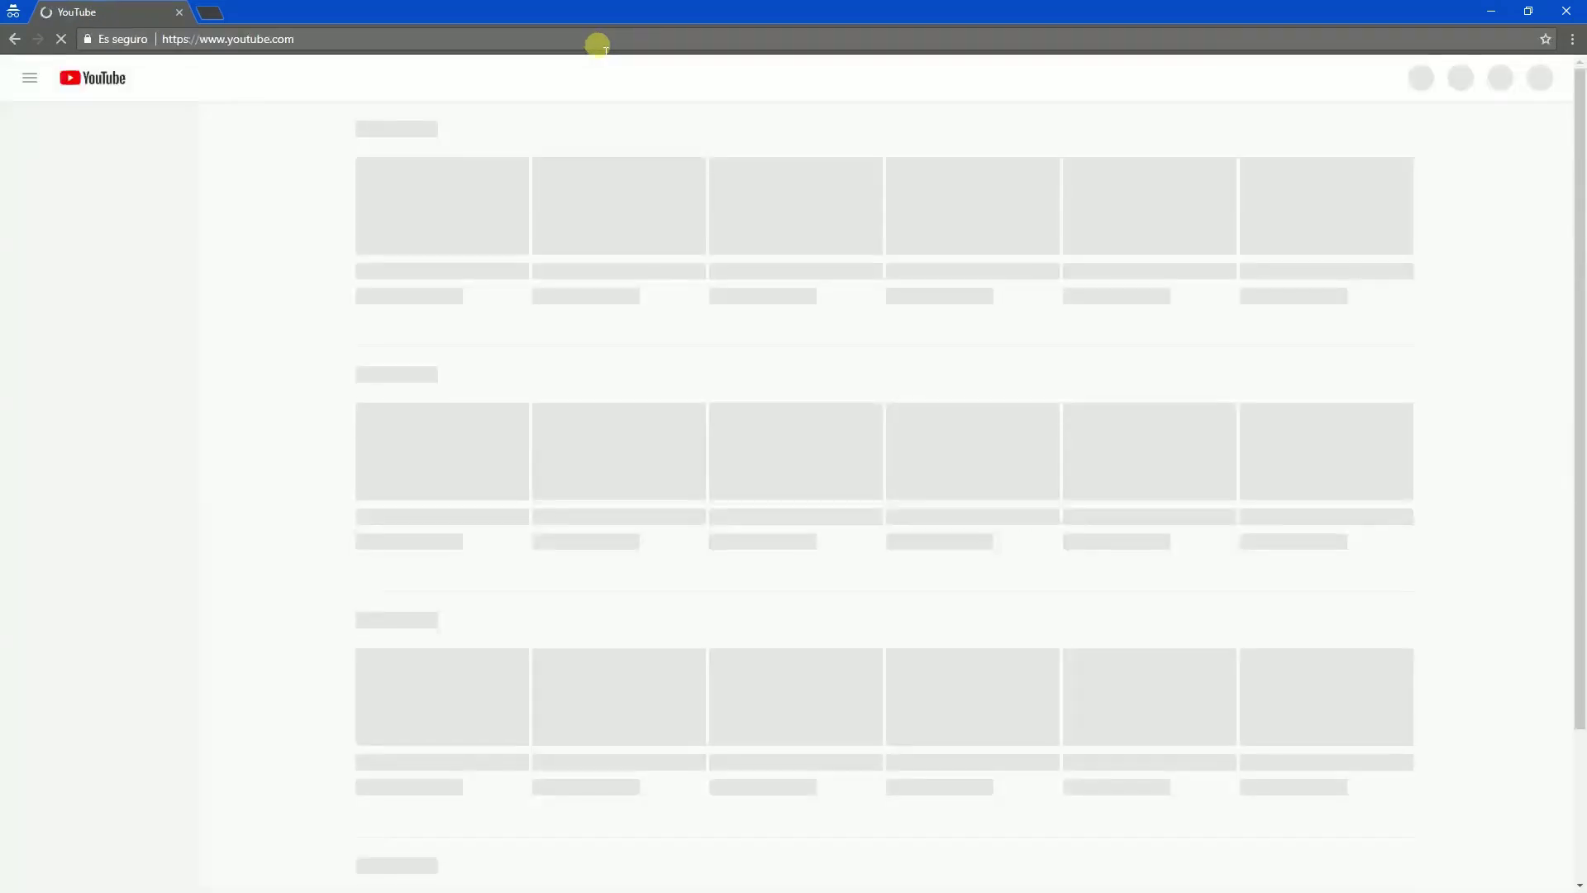
Search YouTube for SoporteTI, open the matching channel and look through its home page.
text(Sop)
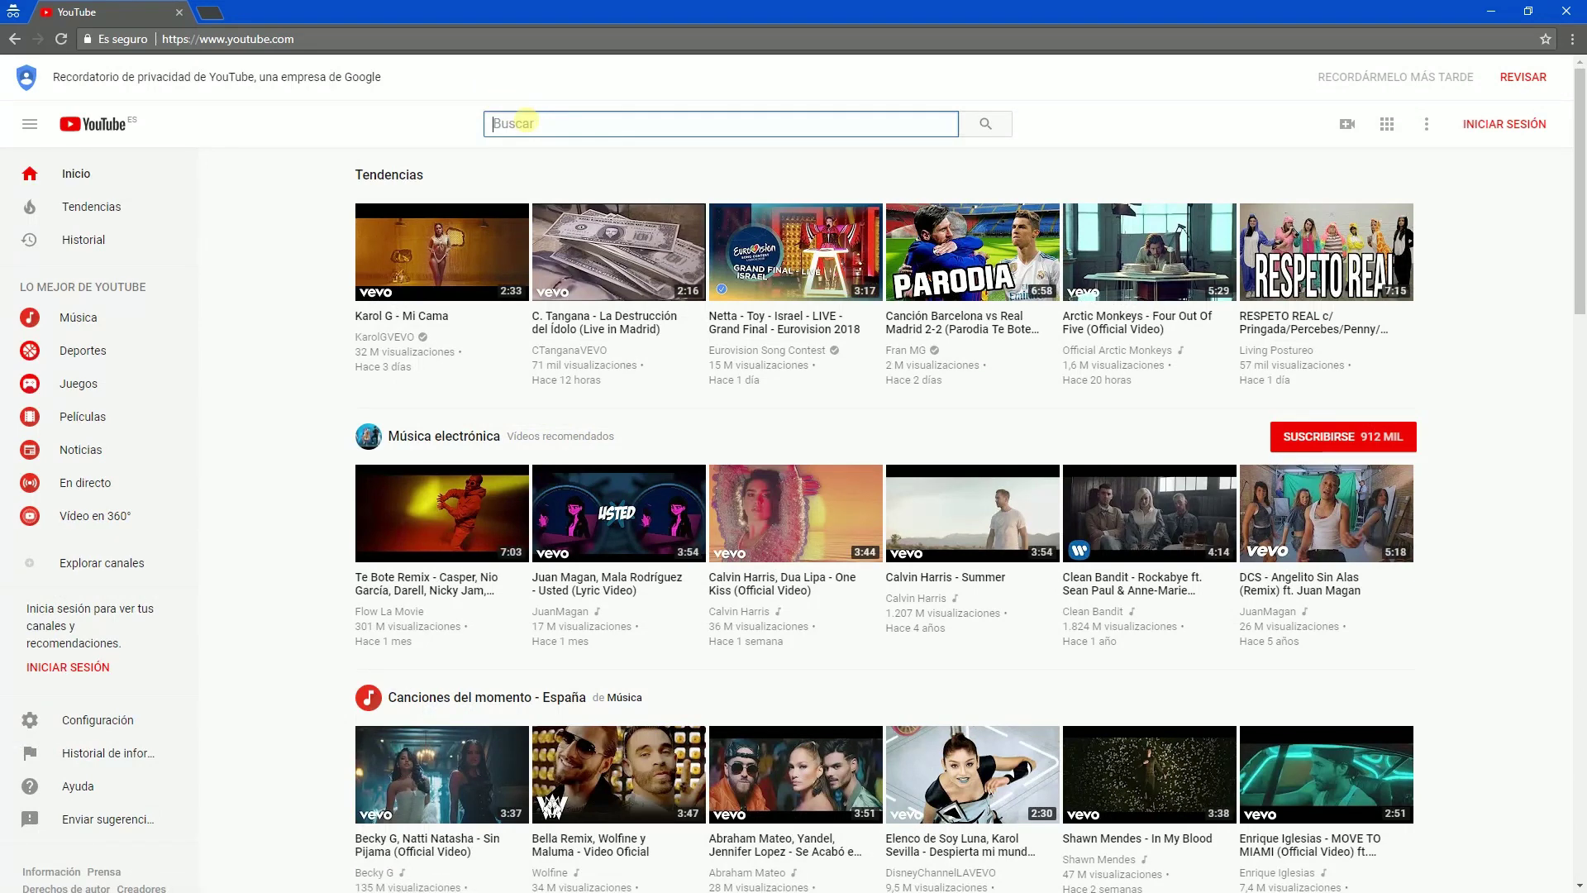
text(orteTI)
key(Return)
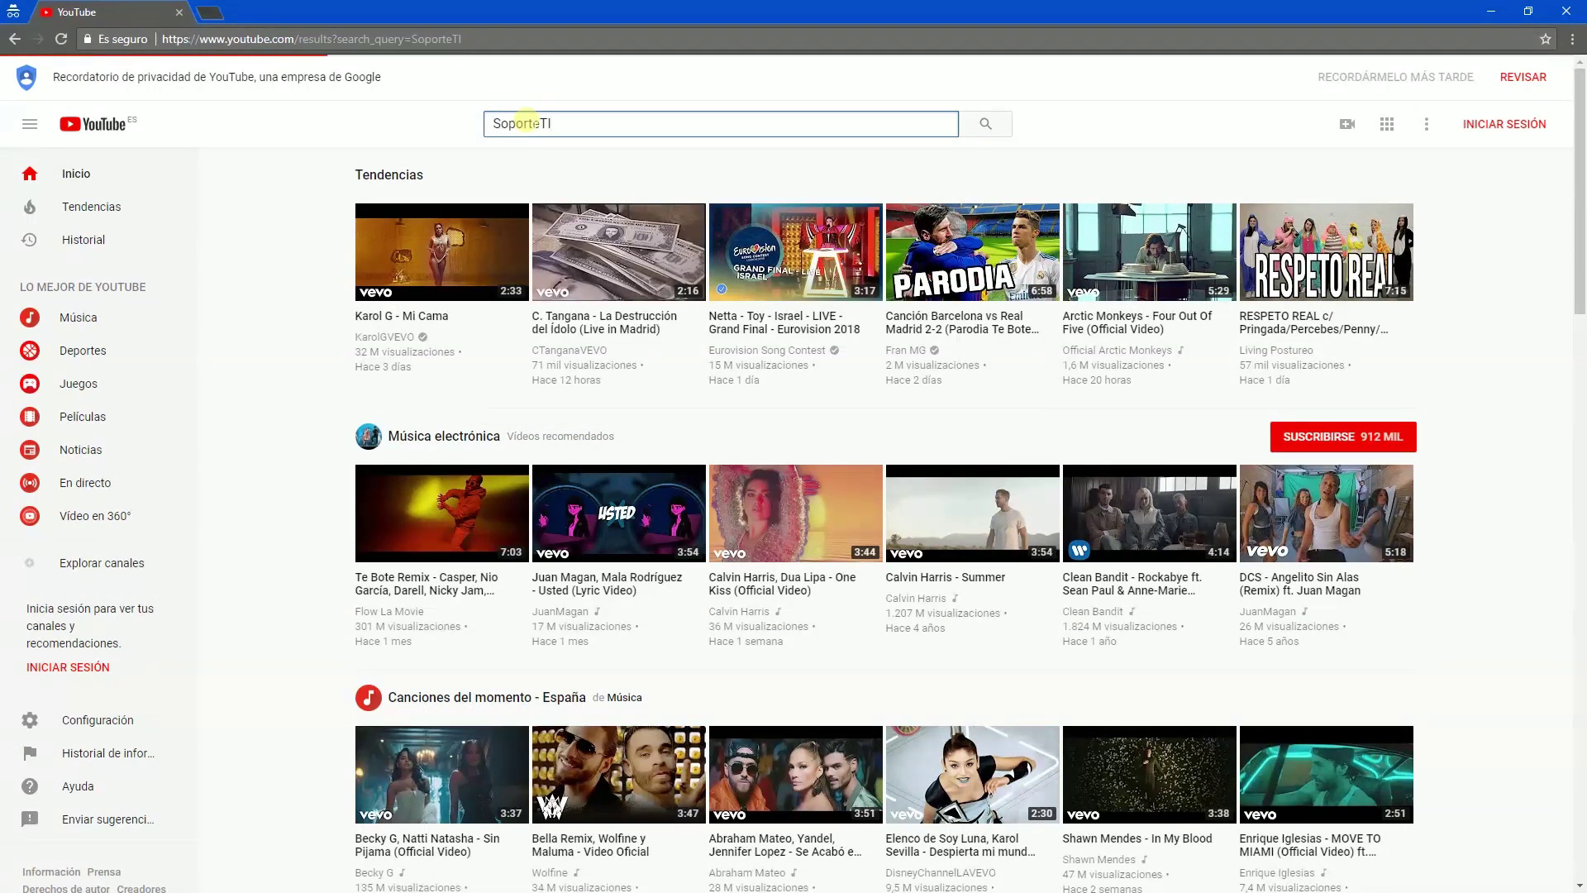
click(589, 278)
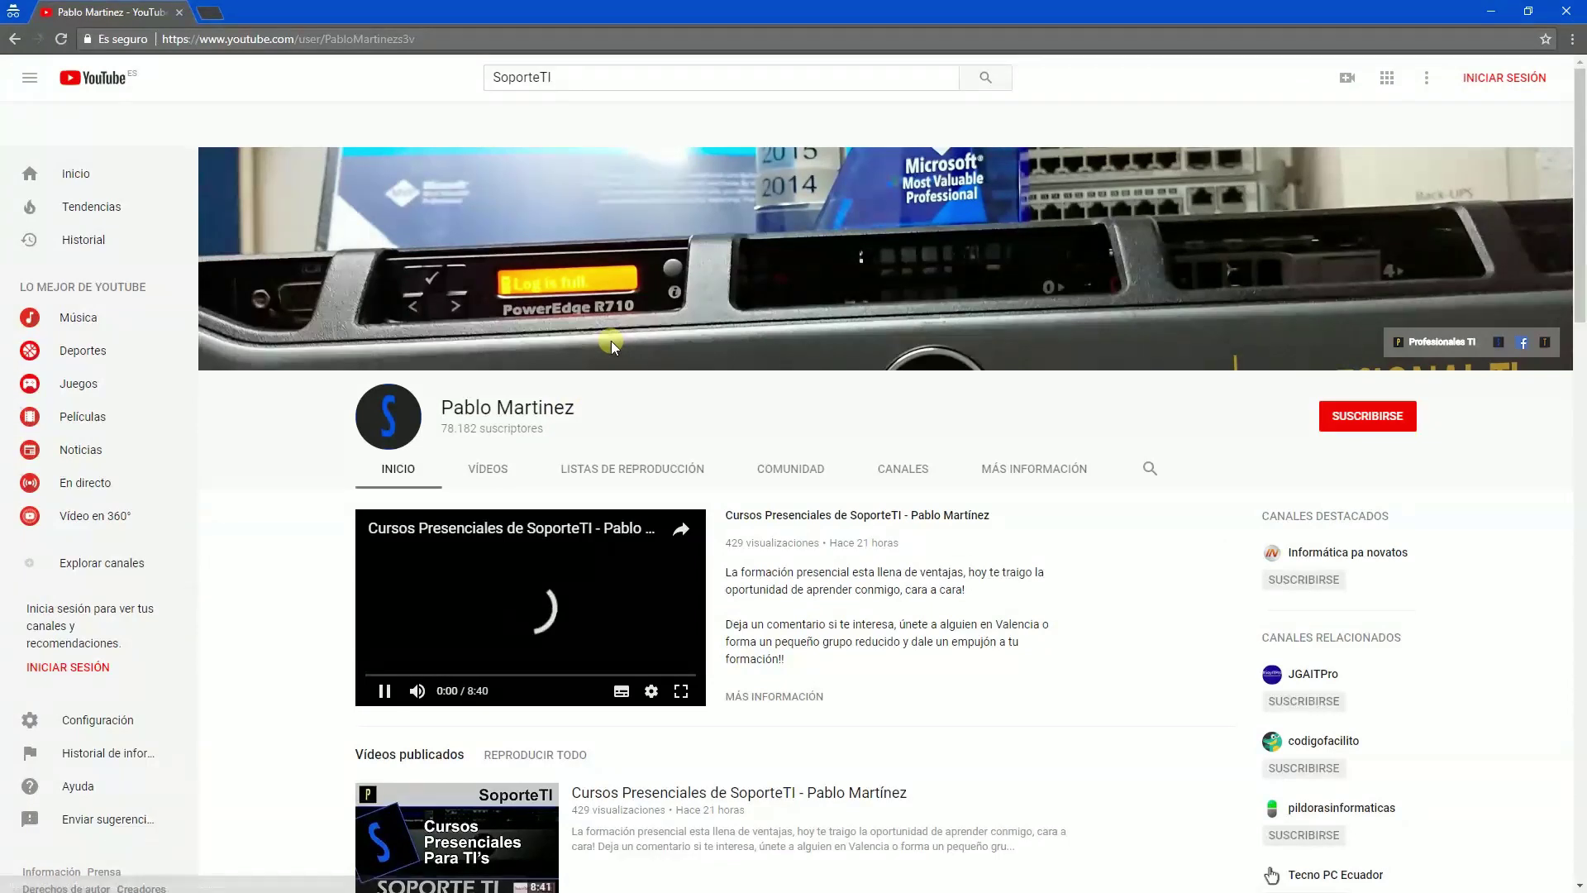
click(583, 546)
scroll(584, 544, down, 4)
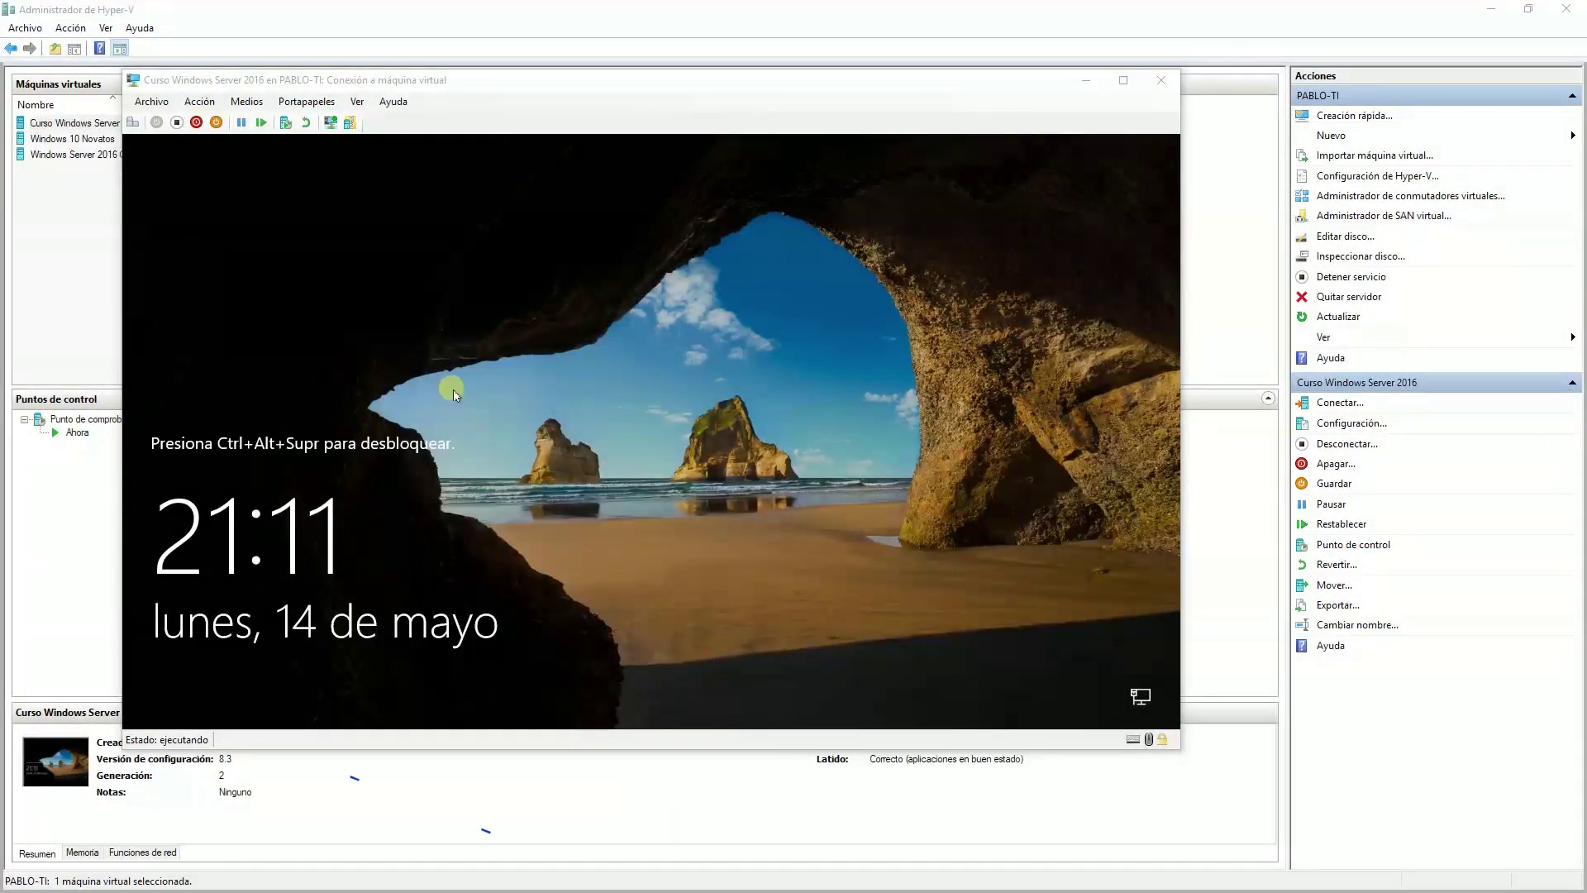
Return to the Curso Windows Server 2016 connection in Hyper-V and unlock the virtual machine's lock screen.
click(524, 365)
key(ctrl+alt+End)
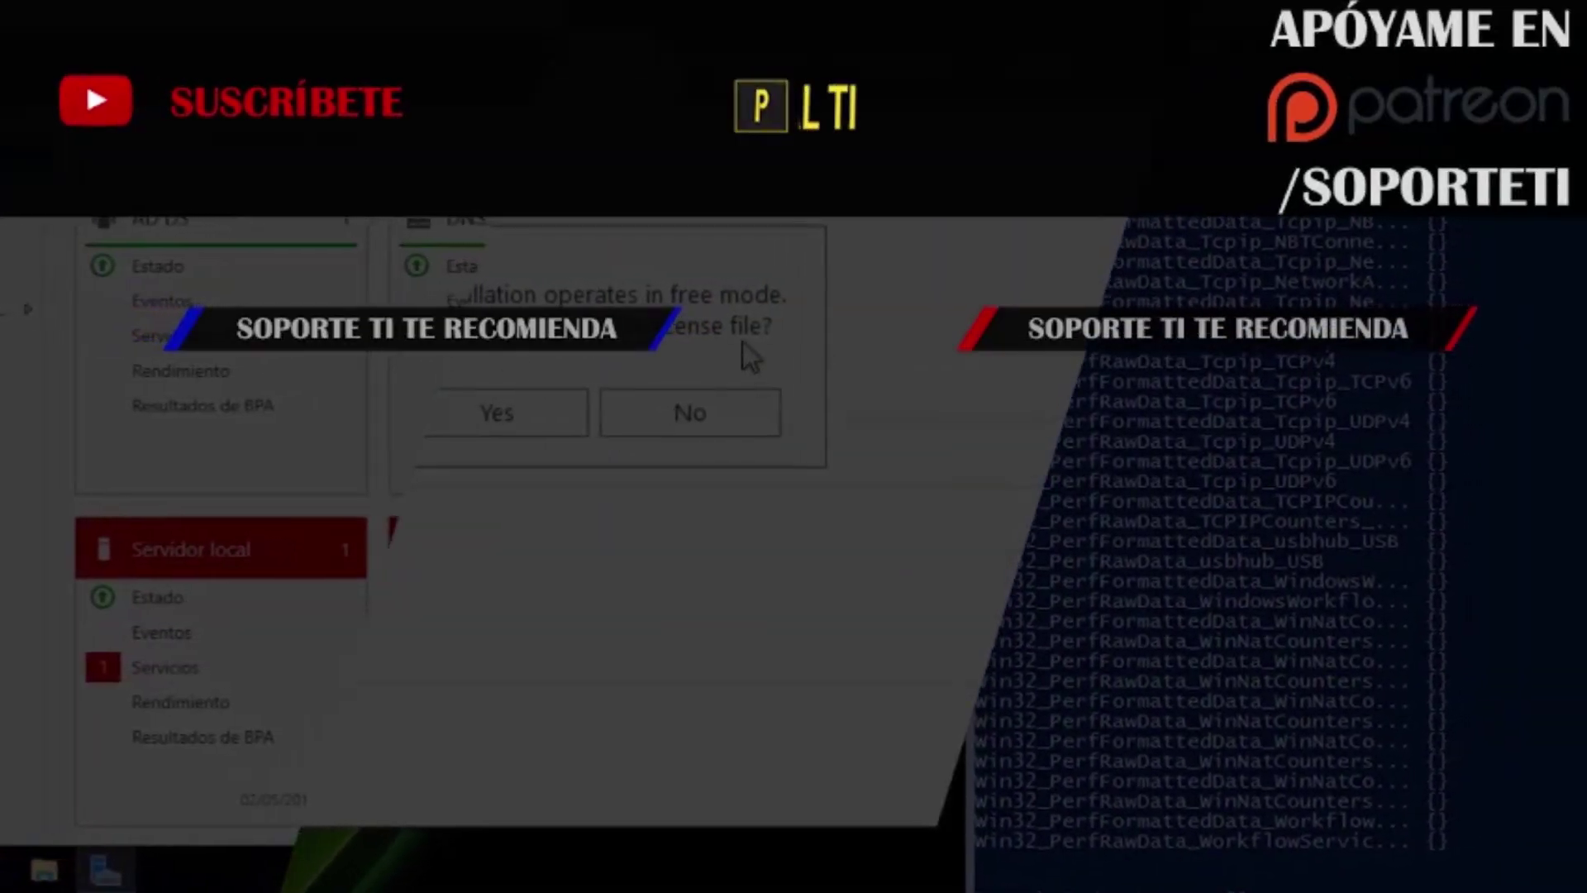
click(690, 413)
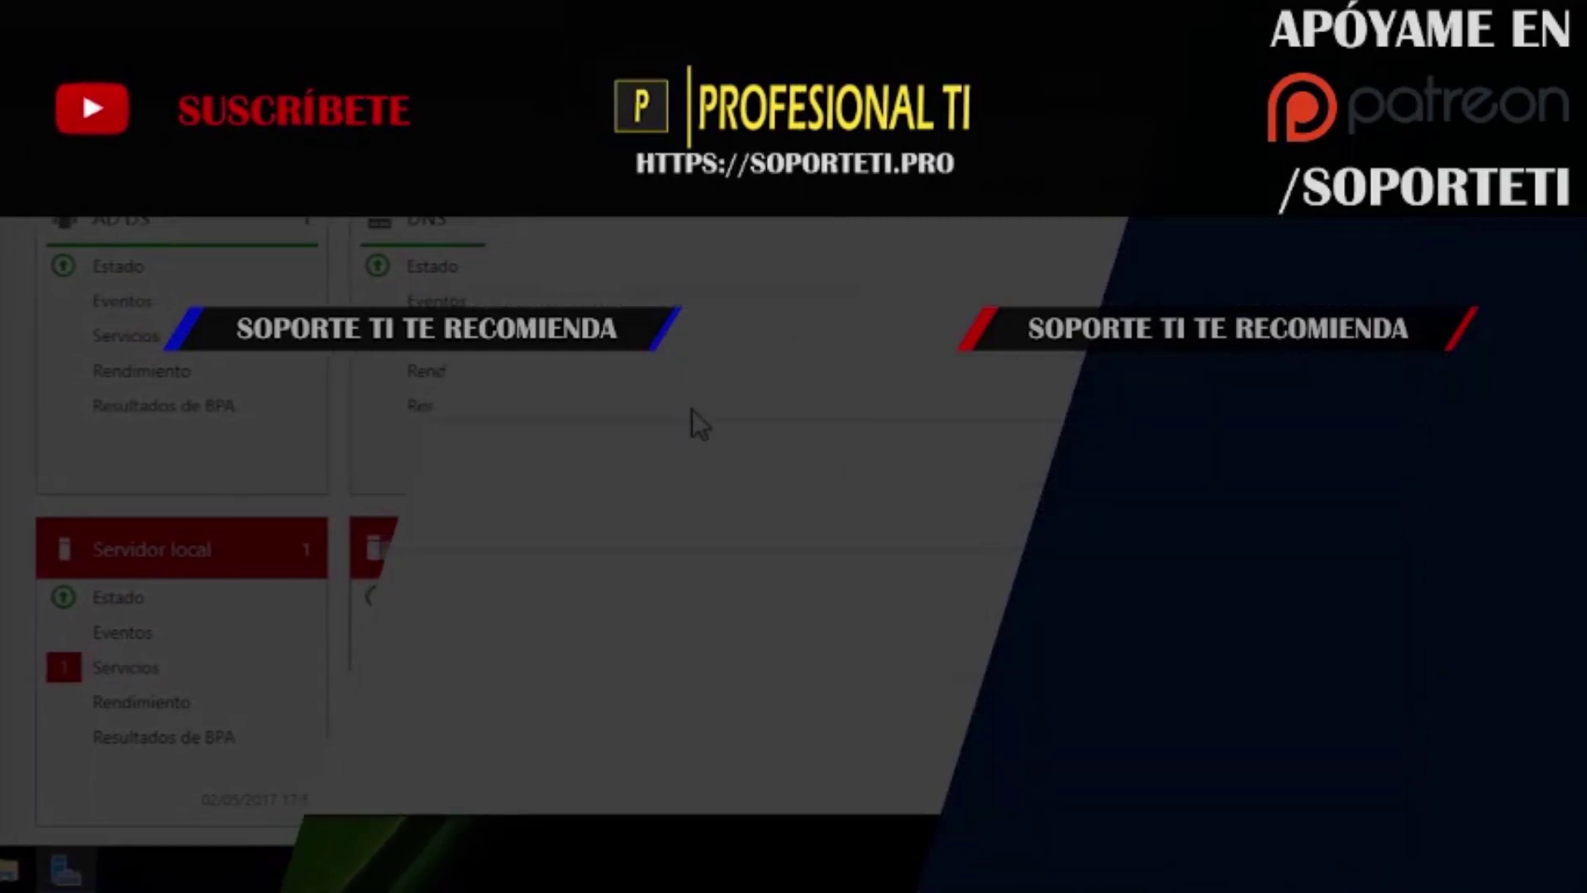